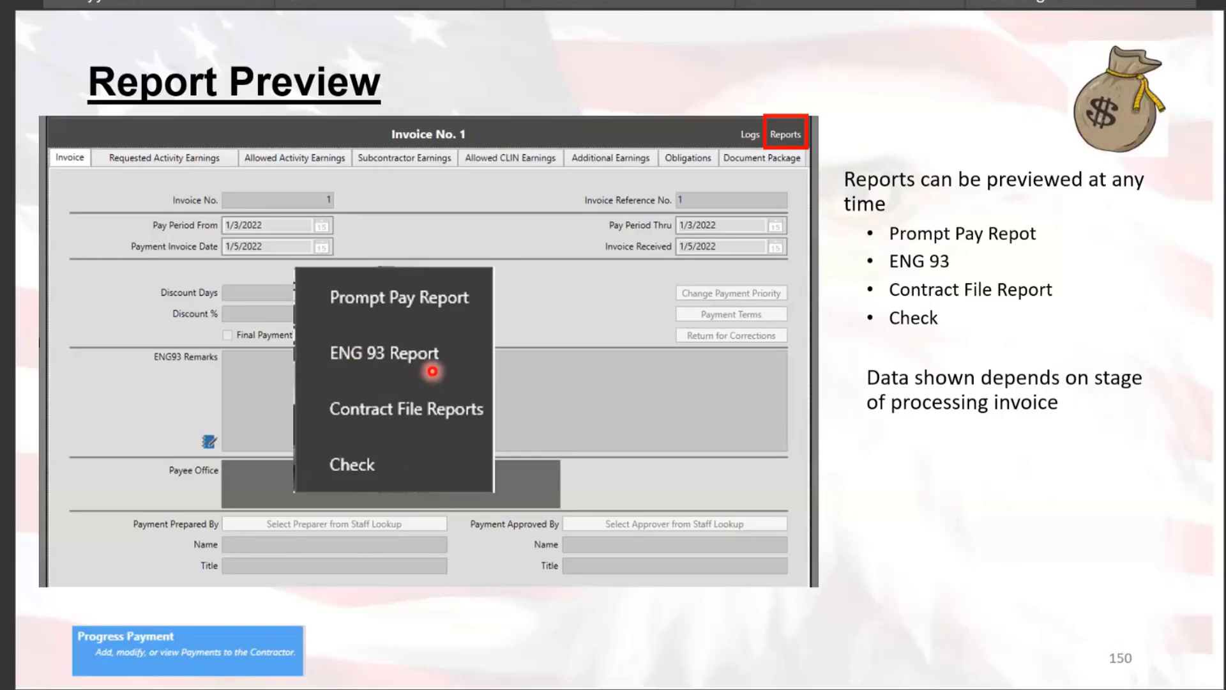
key("Right")
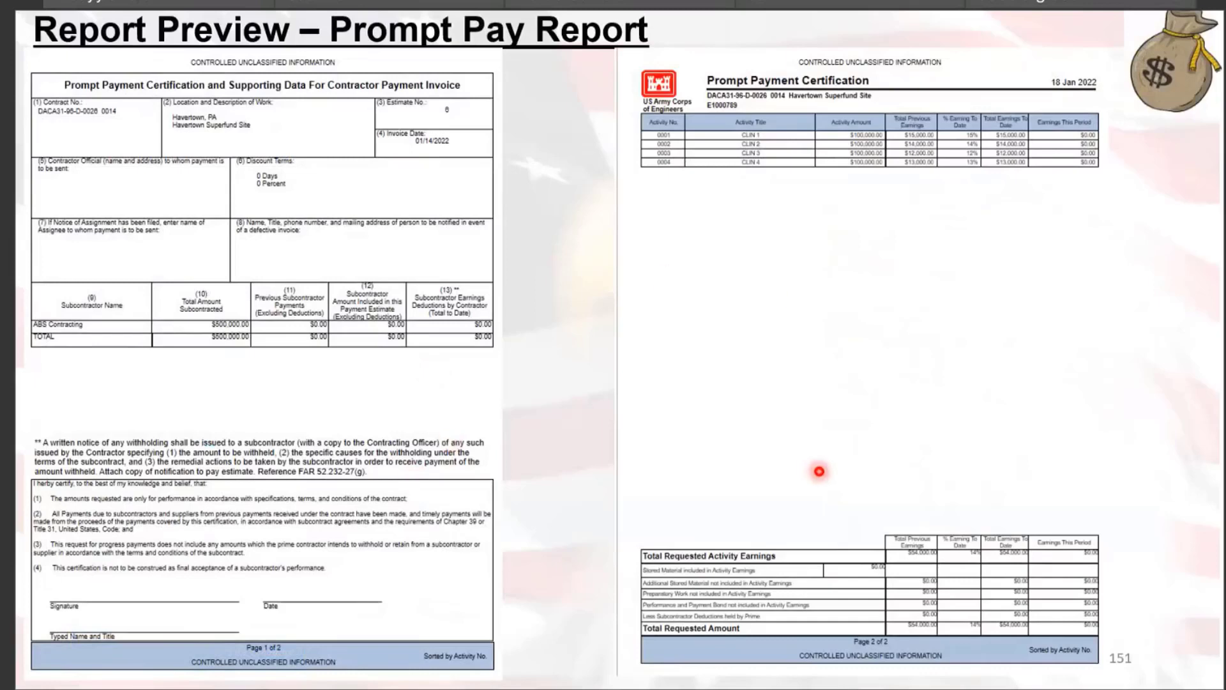
key("Right")
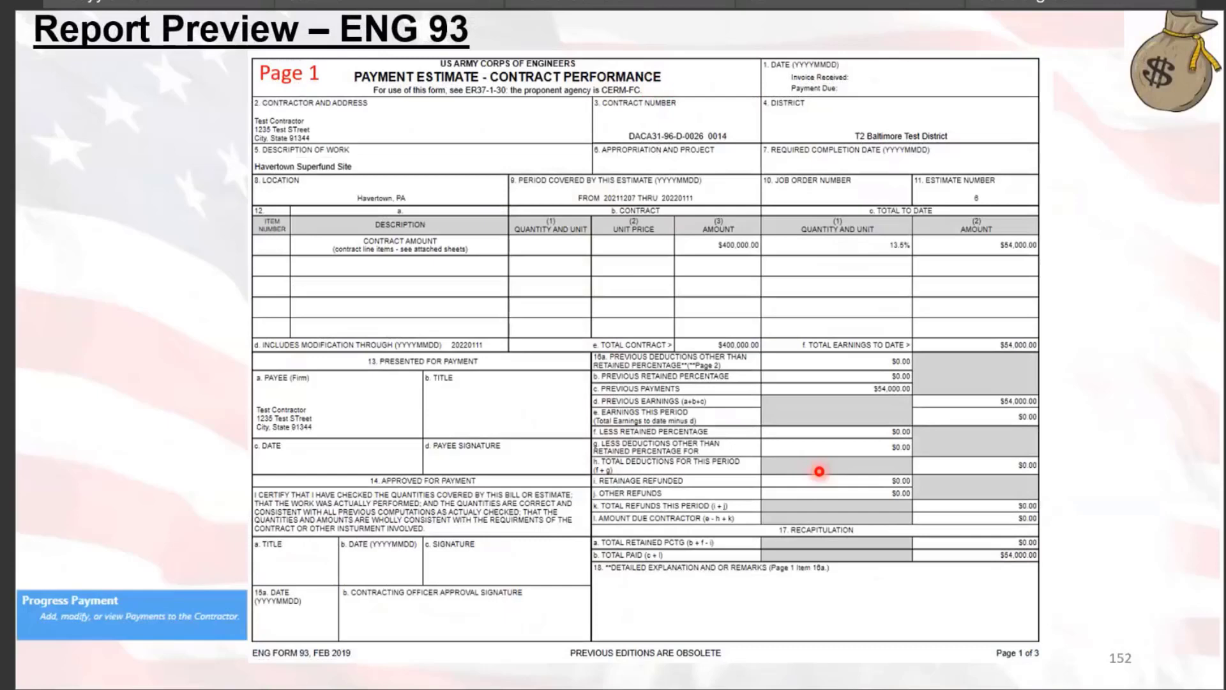
key("Right")
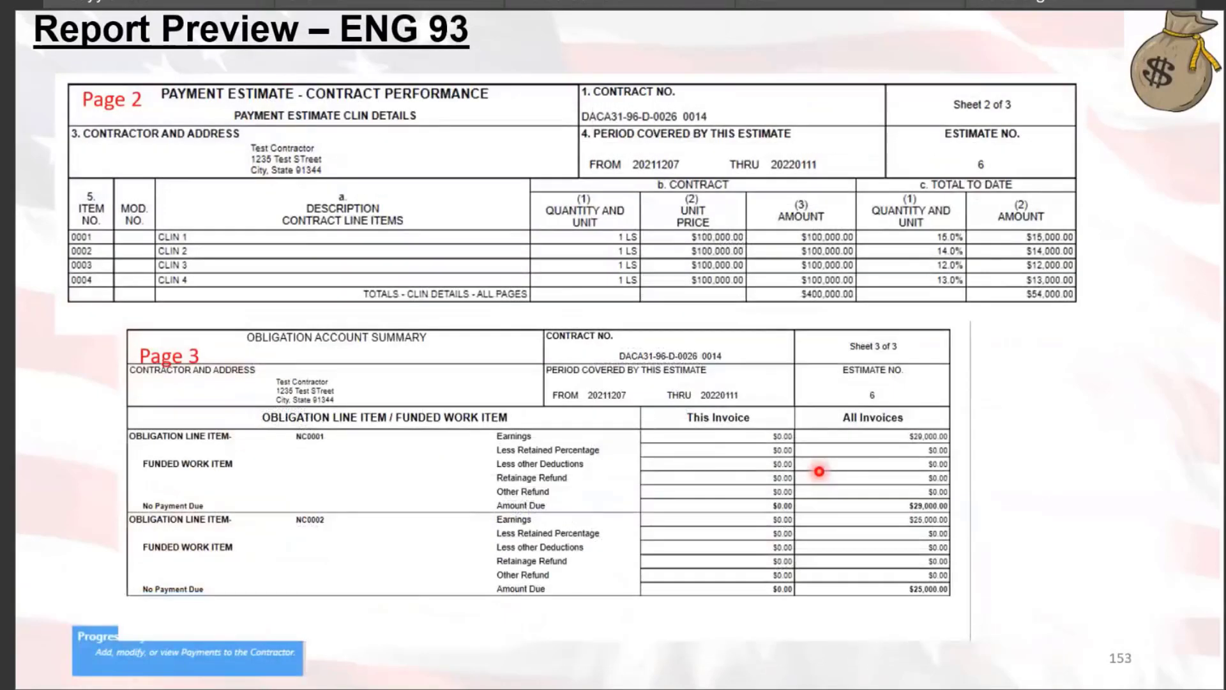
key("Right")
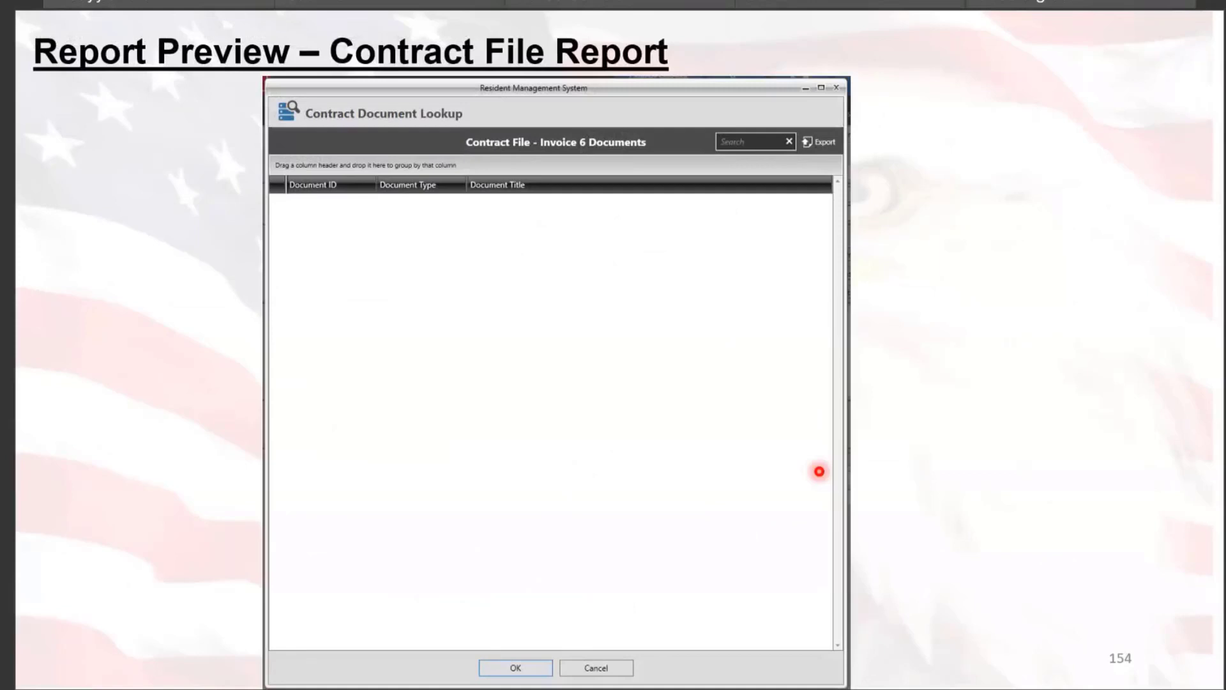
key("Right")
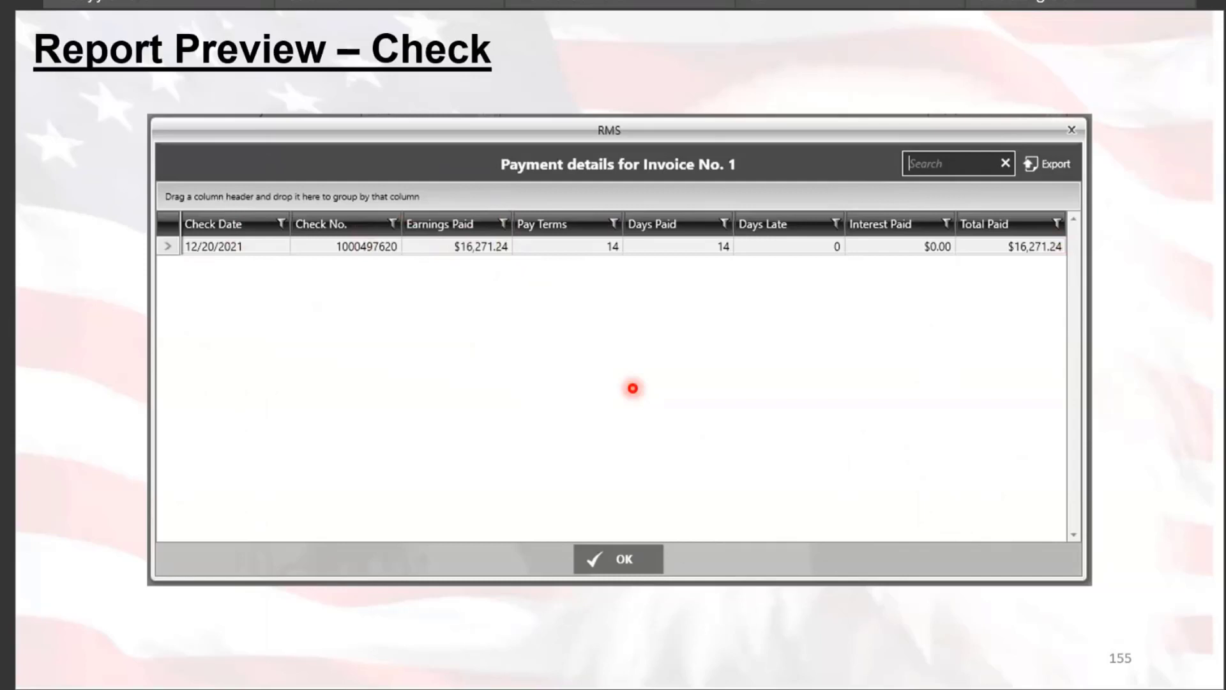
key("Right")
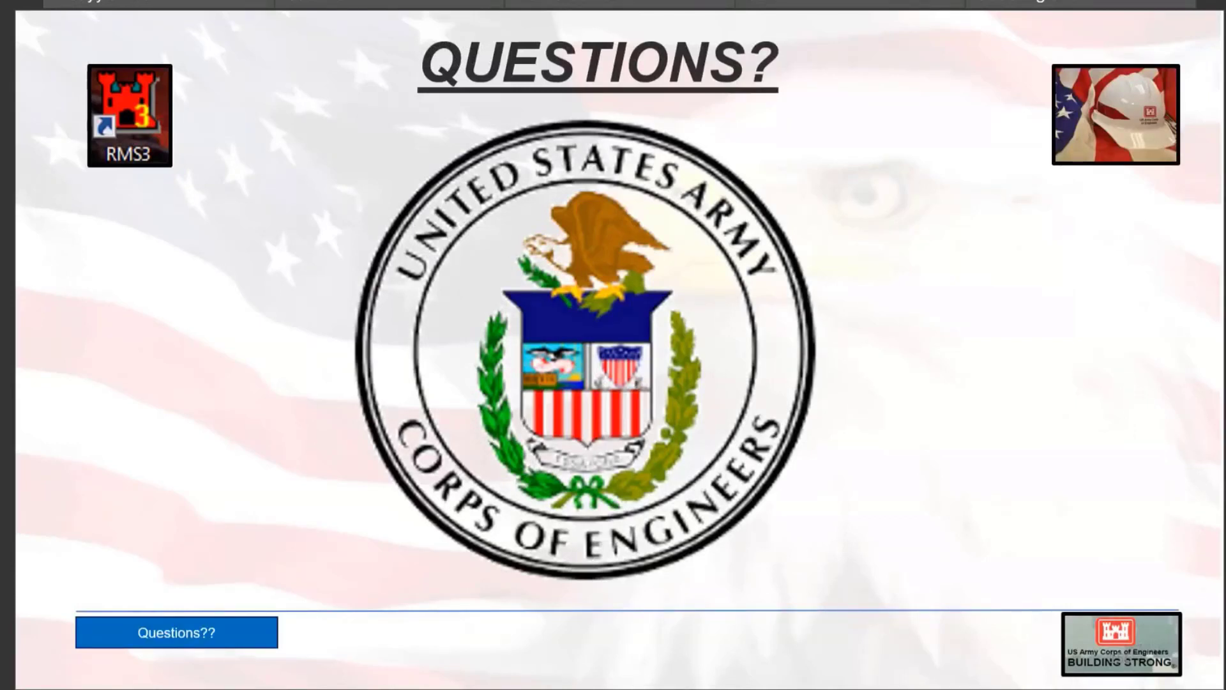
key("Right")
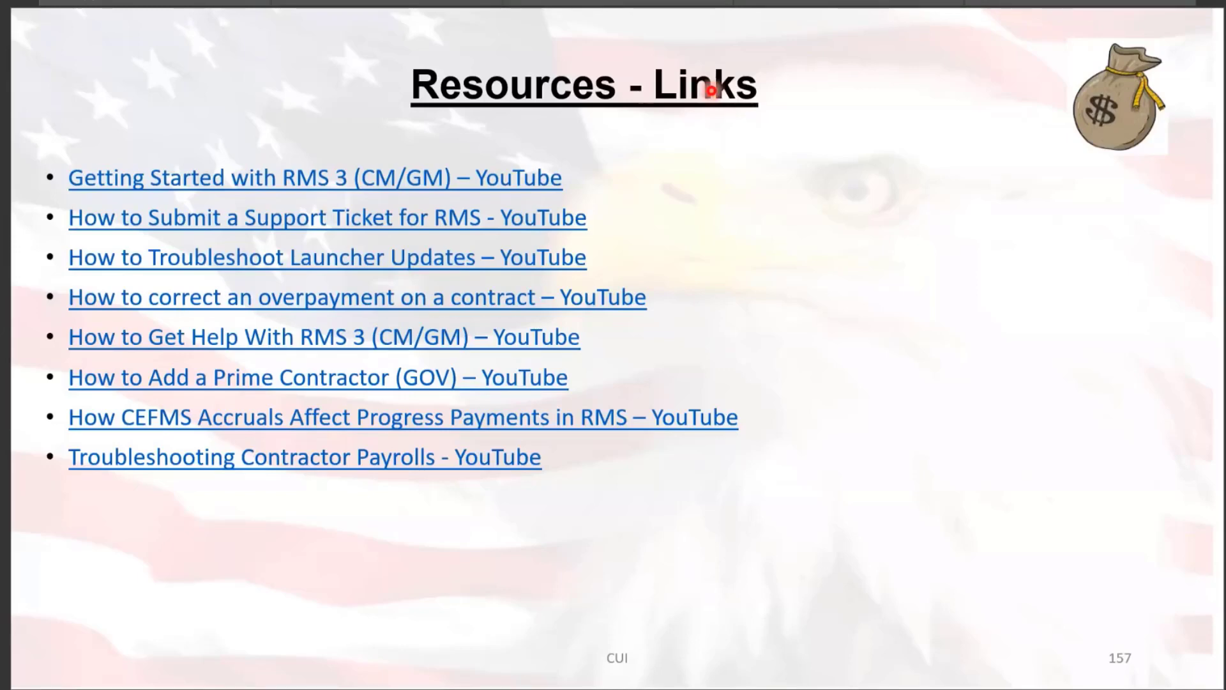
Switch to the Resident Management System and maximize its window, and end the slide show and close the PowerPoint presentation
key("alt+Tab")
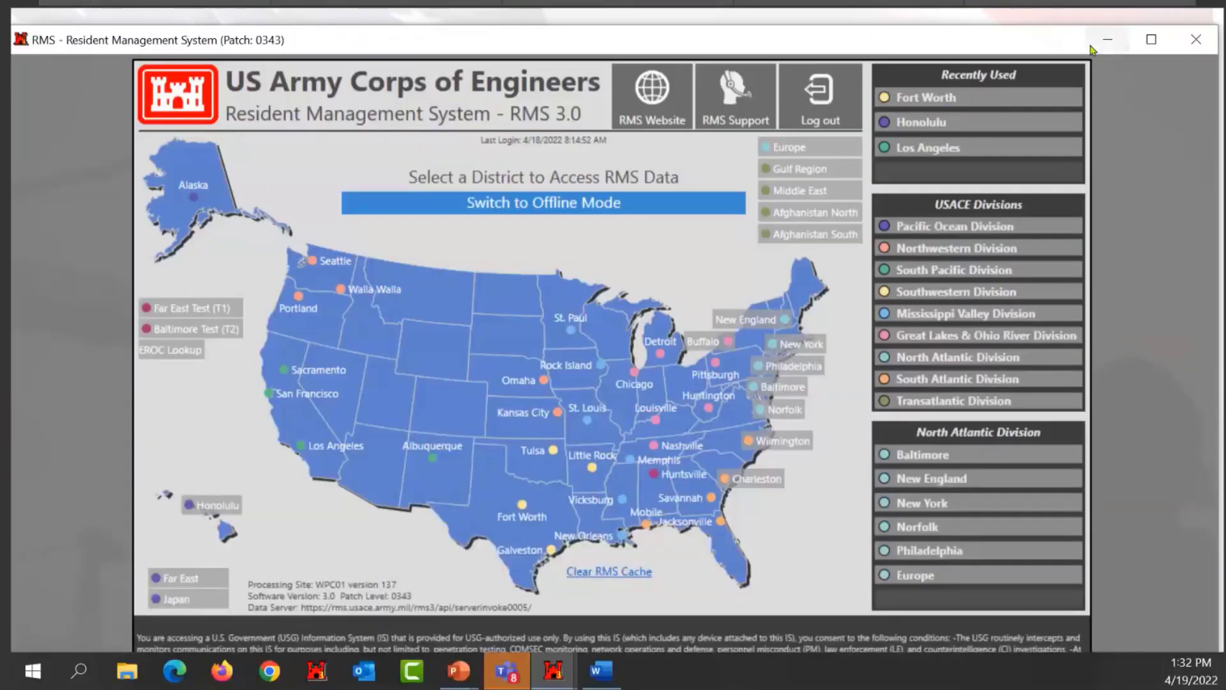
left_click(1151, 39)
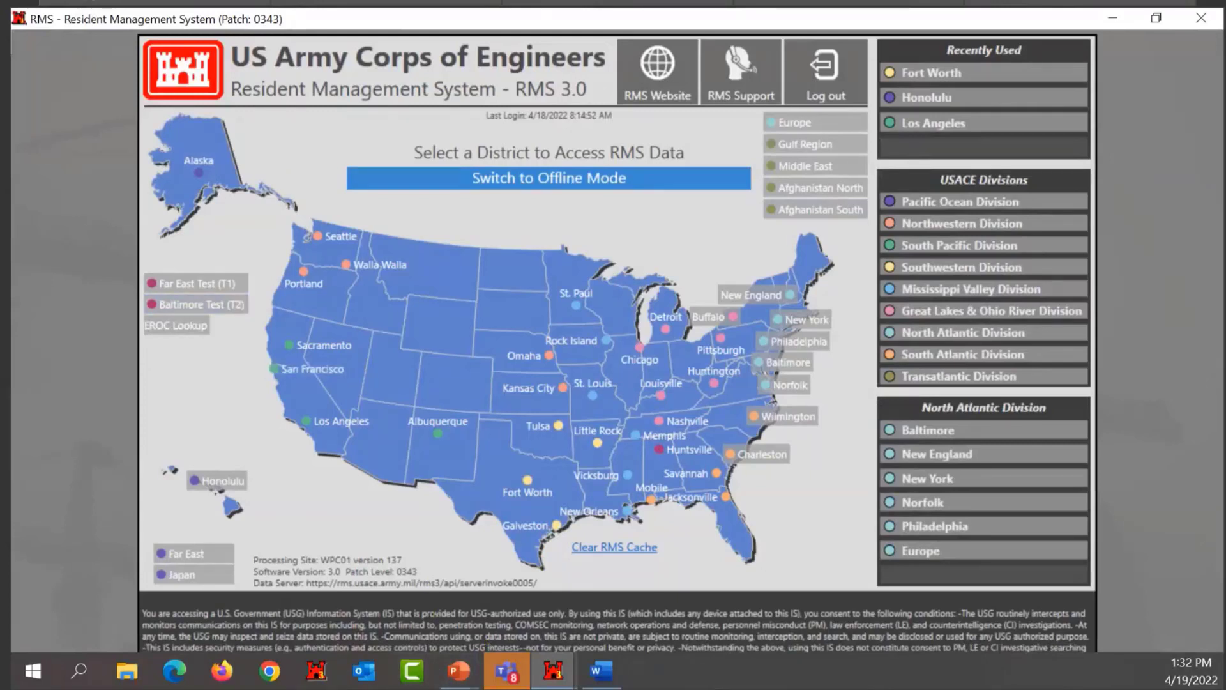
key("alt+Tab")
key("Escape")
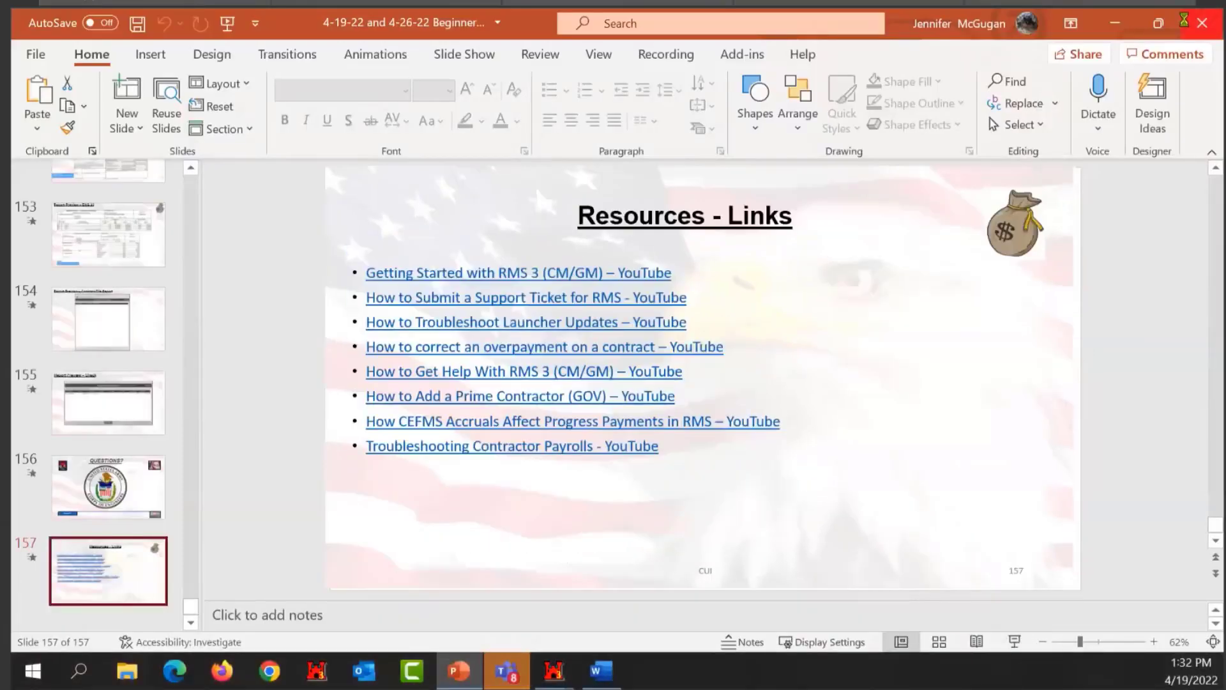
left_click(1183, 19)
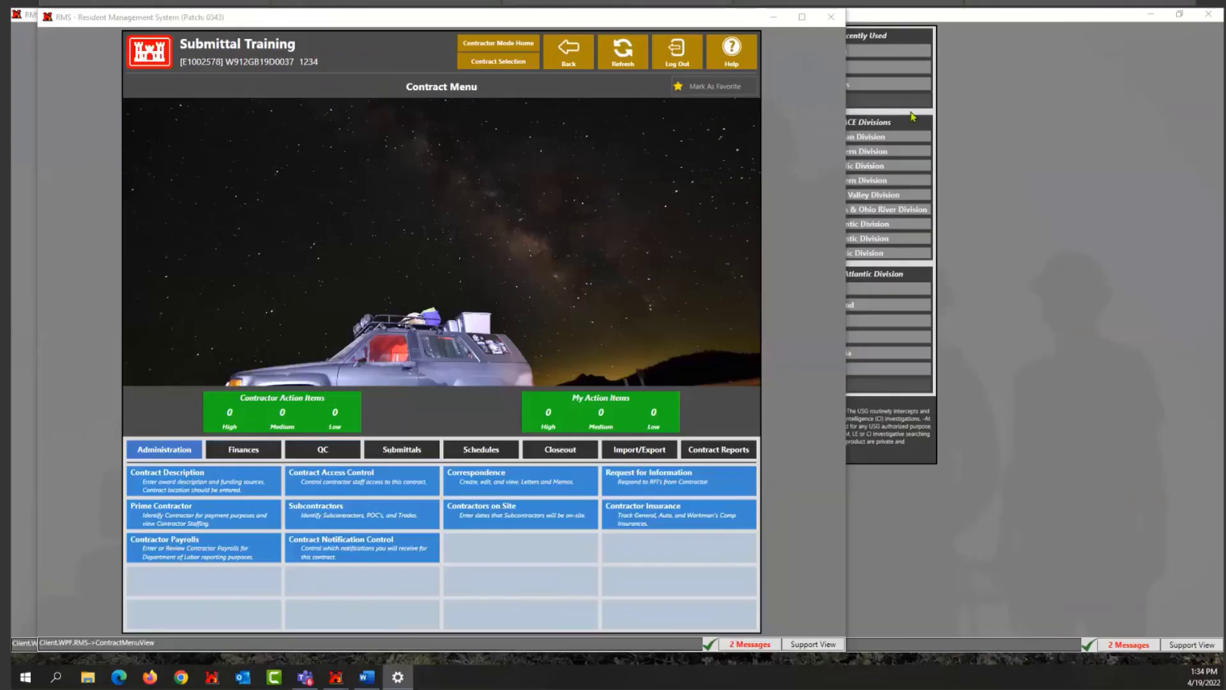
Open the Transmittal Log from the submittals area of the Submittal Training contract
left_click(805, 255)
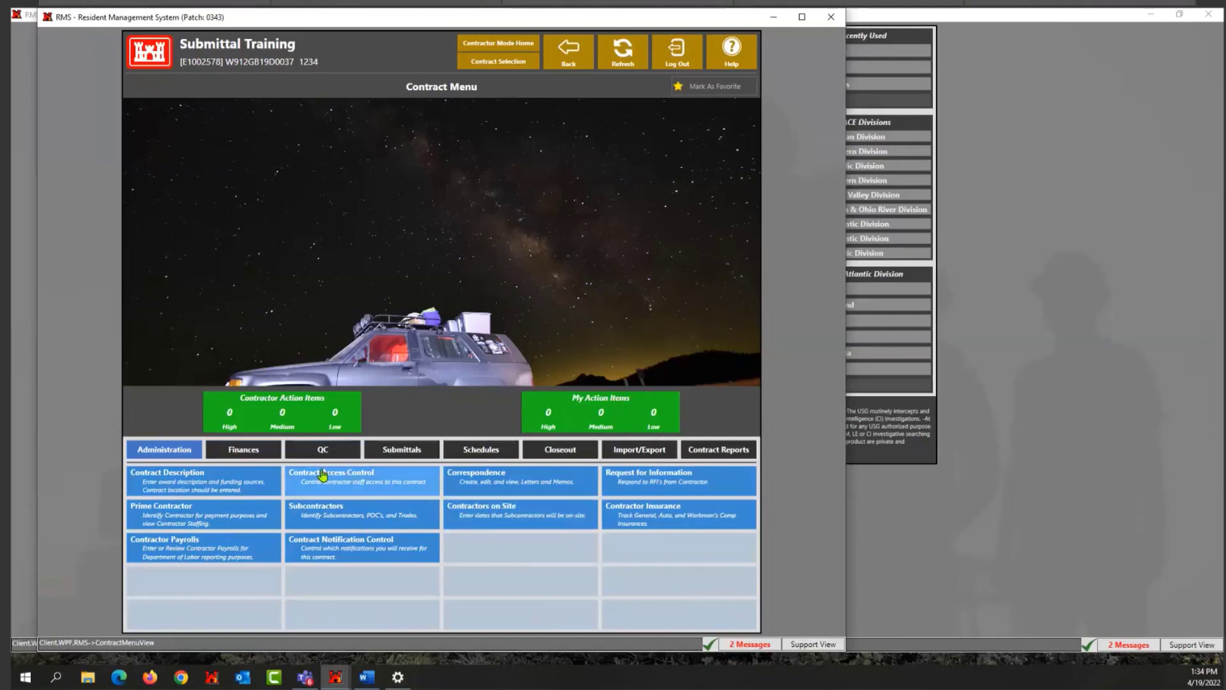
left_click(393, 452)
left_click(473, 480)
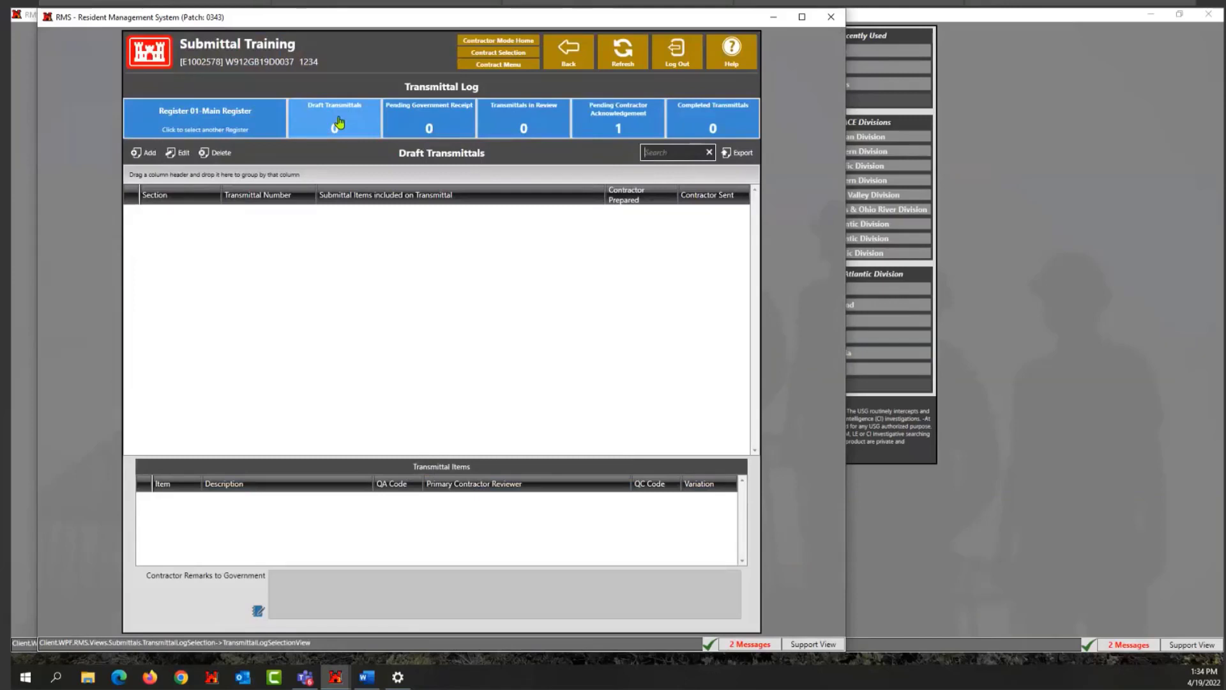
Add a draft transmittal for section 01 78 23 with the O&M Database item, transmittal prefix 1 and extension 0
left_click(149, 158)
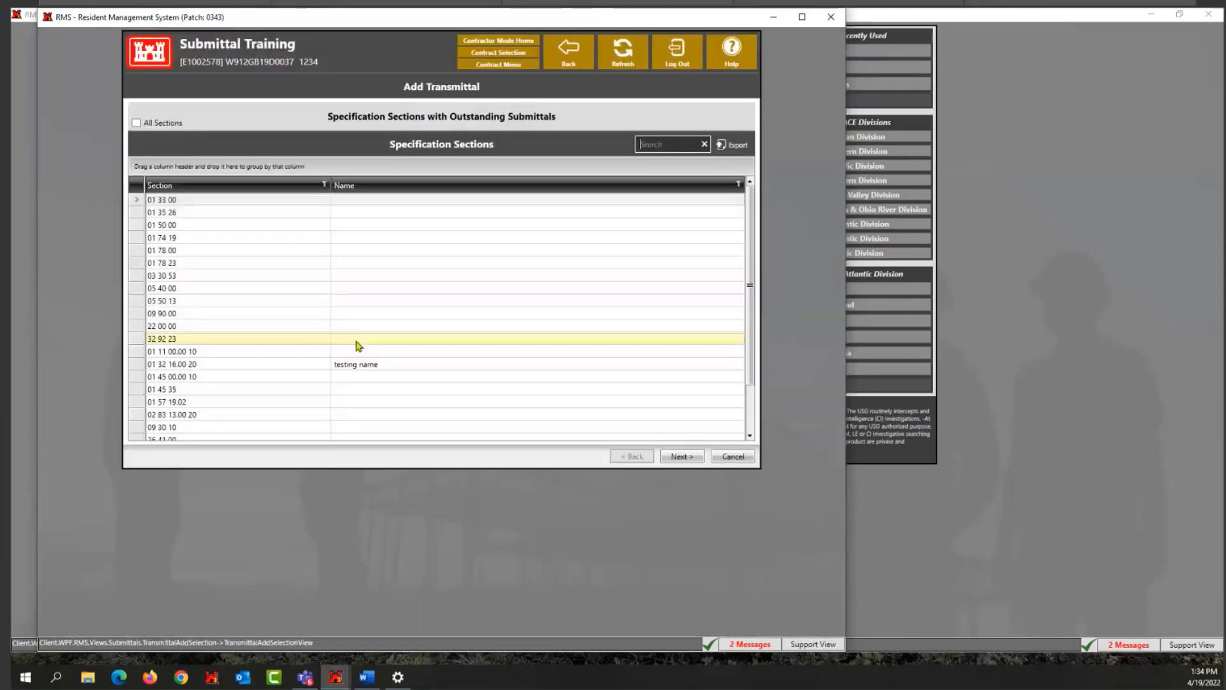
left_click(246, 262)
left_click(681, 456)
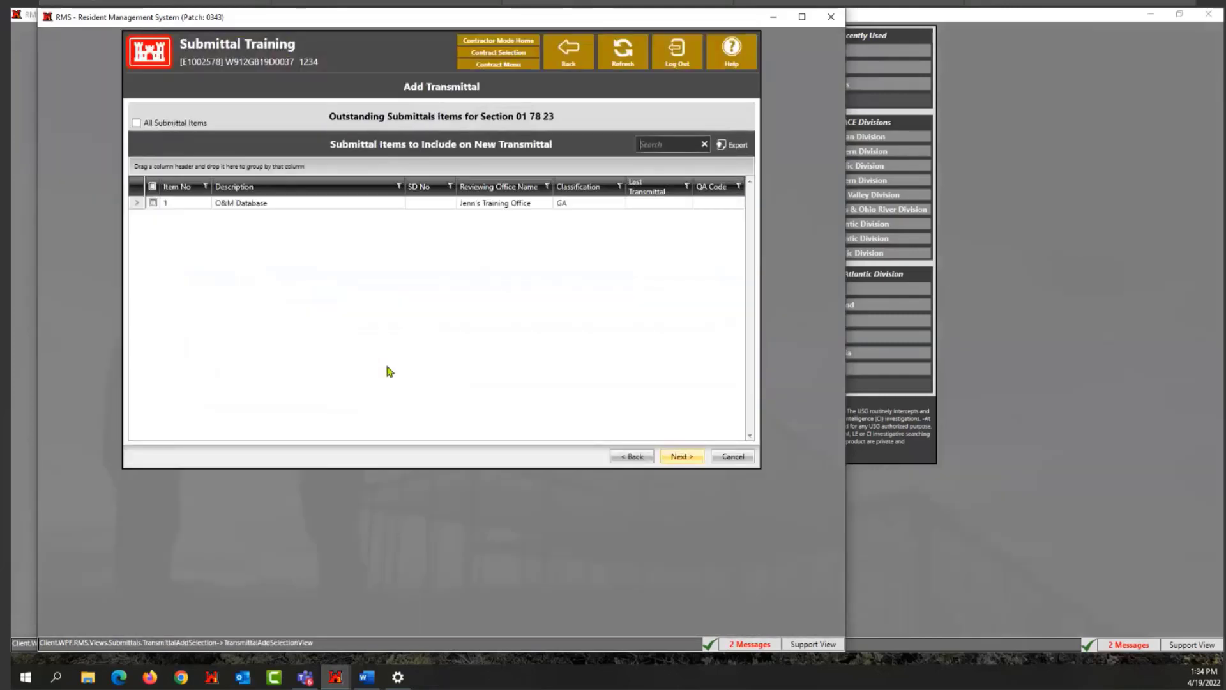
left_click(678, 458)
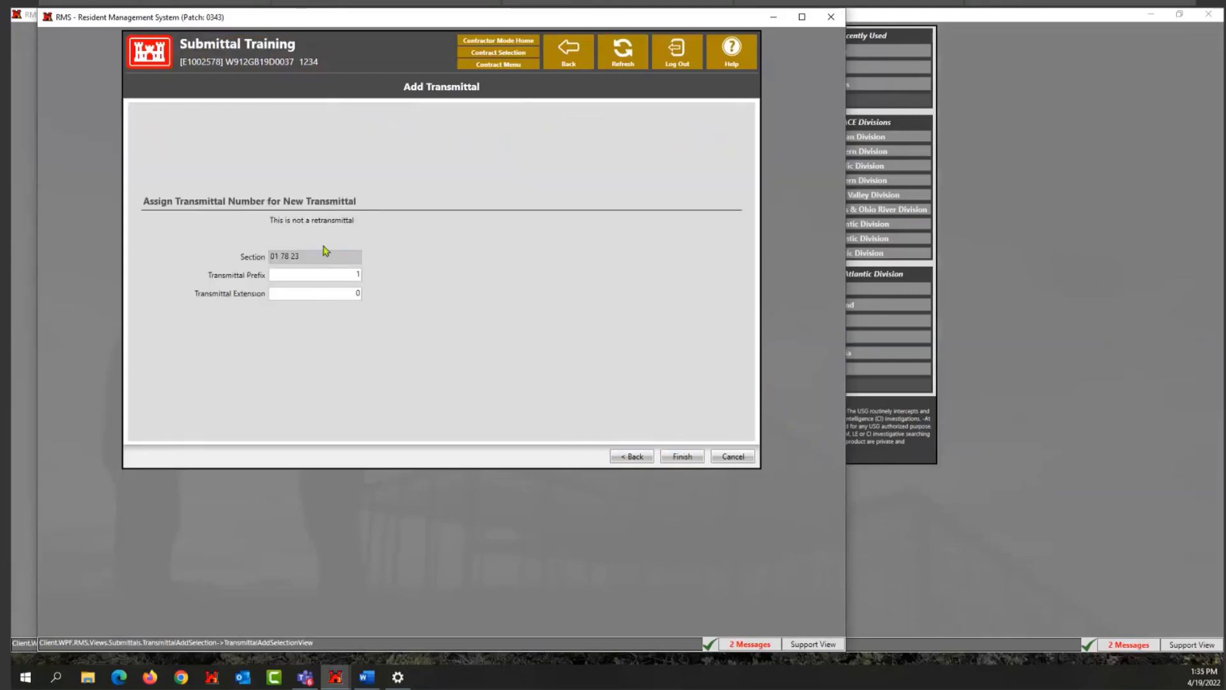
left_click(682, 456)
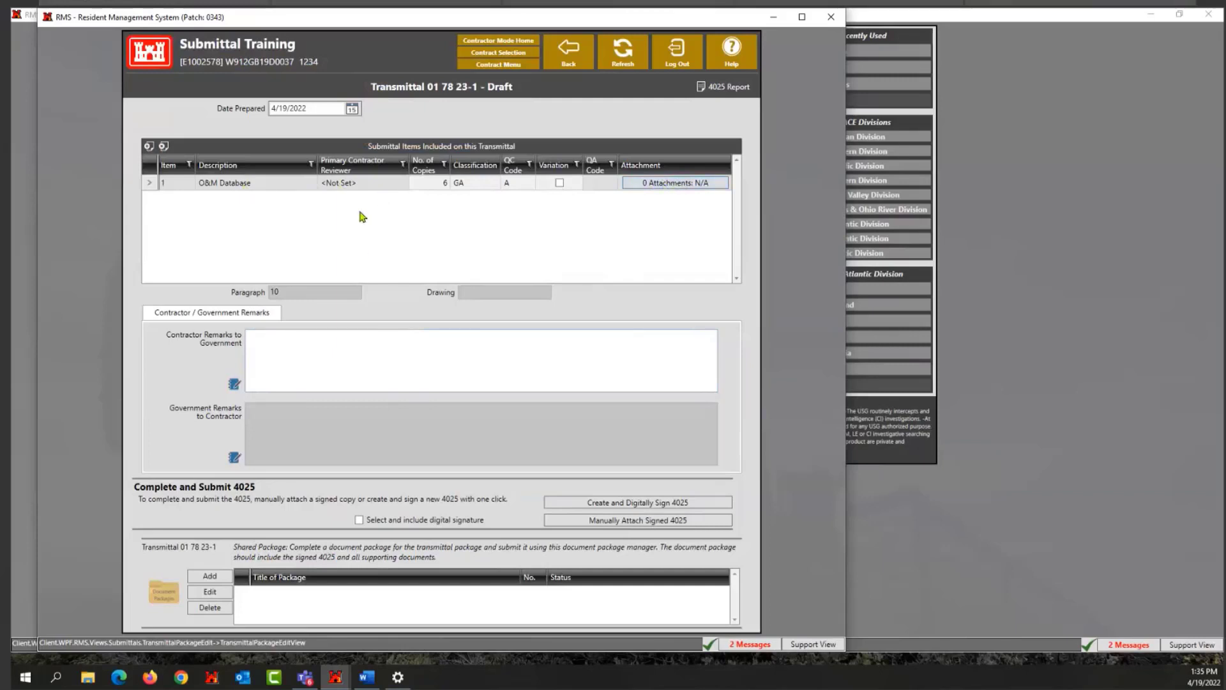
Attach the file FAR EAST J1003439 PROGRESS.xlsx to the contractor document package of submittal item 1
left_click(672, 185)
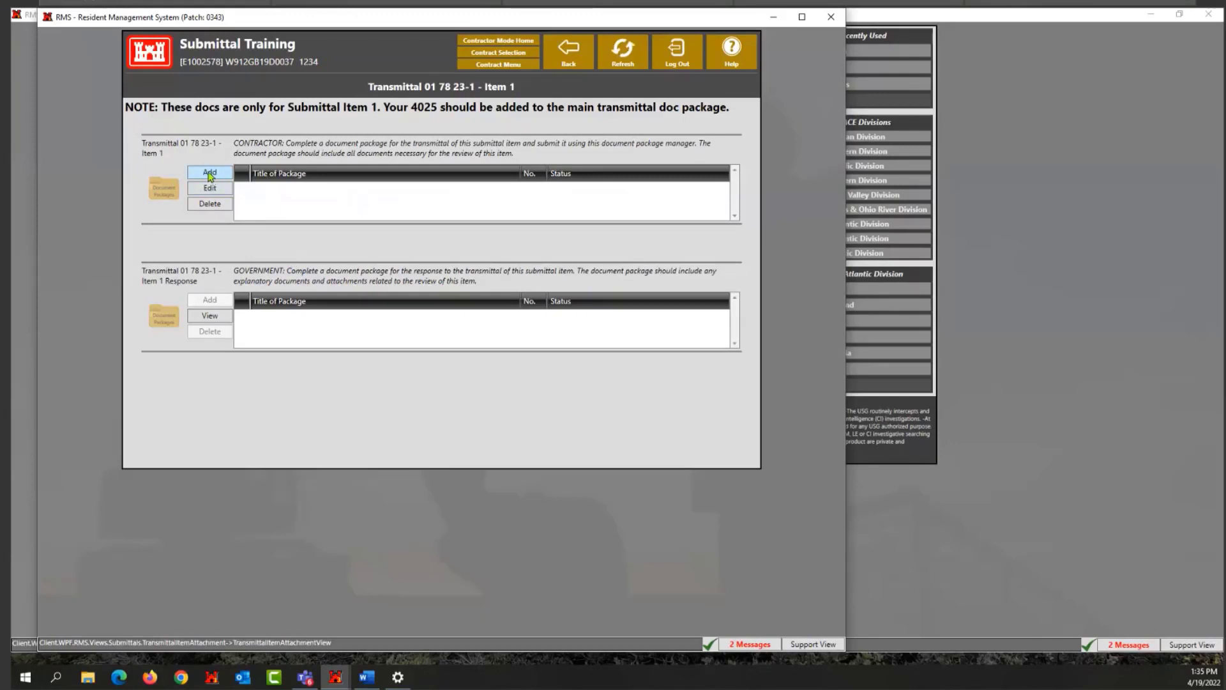
left_click(560, 55)
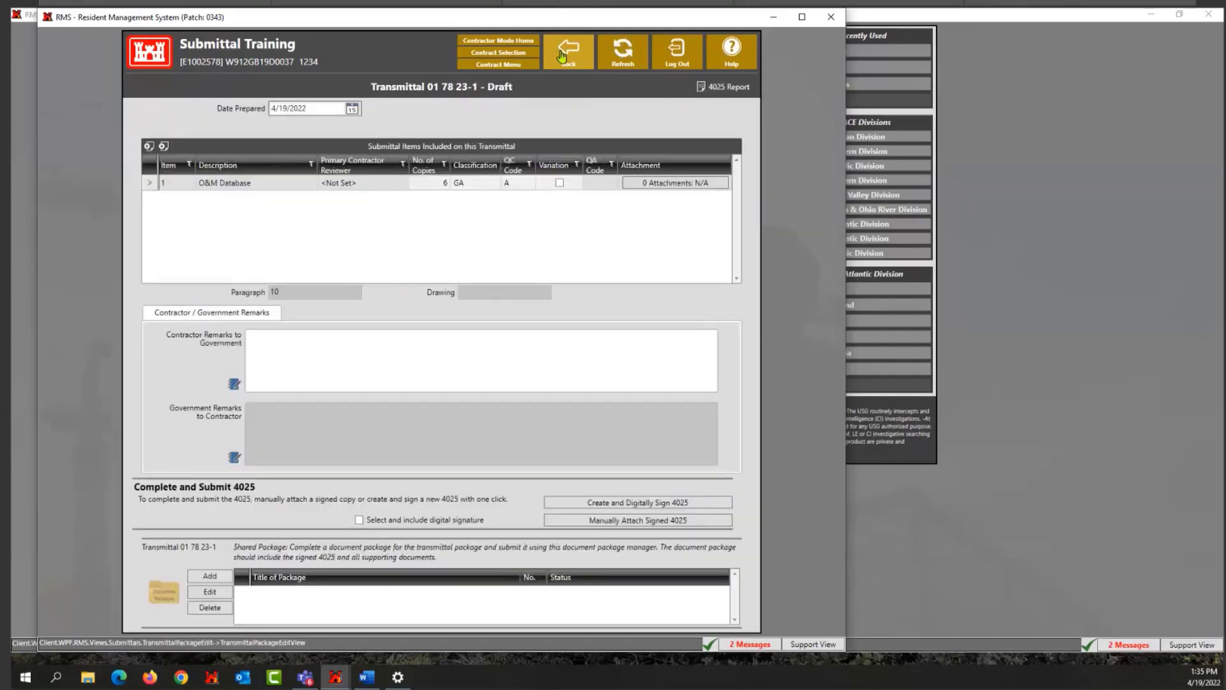
left_click(629, 182)
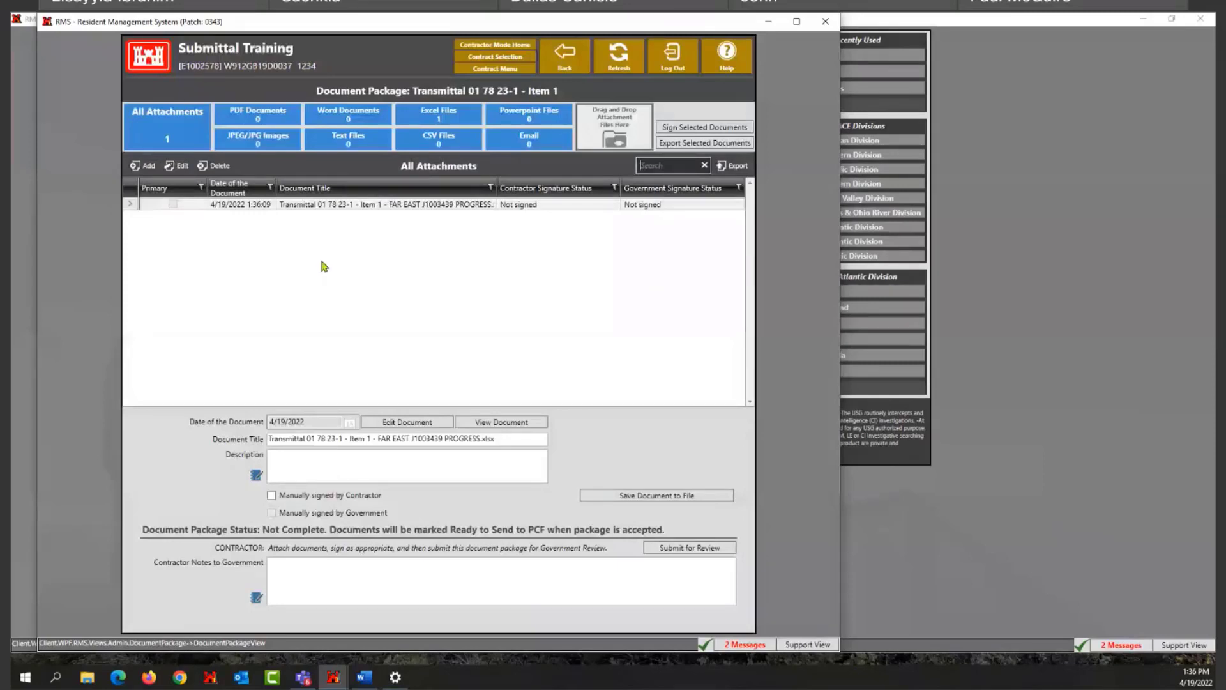
Submit item 1's document package for government review without signed documents and return to the draft transmittal
left_click(460, 207)
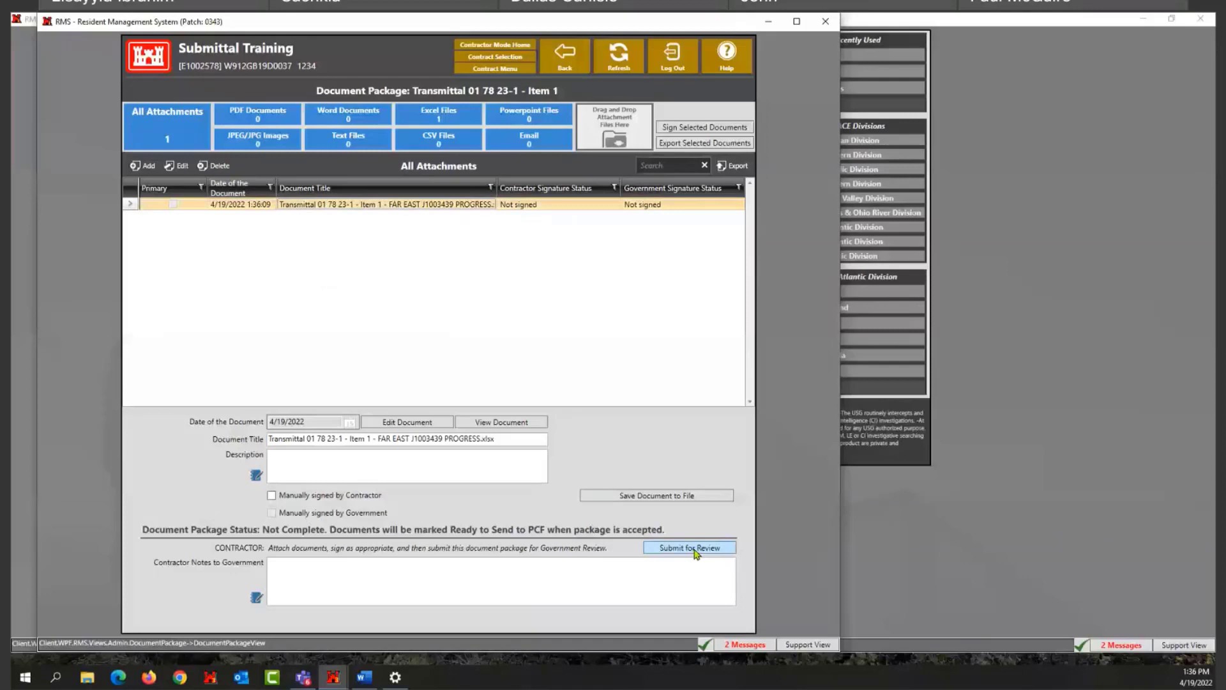
left_click(696, 553)
left_click(419, 475)
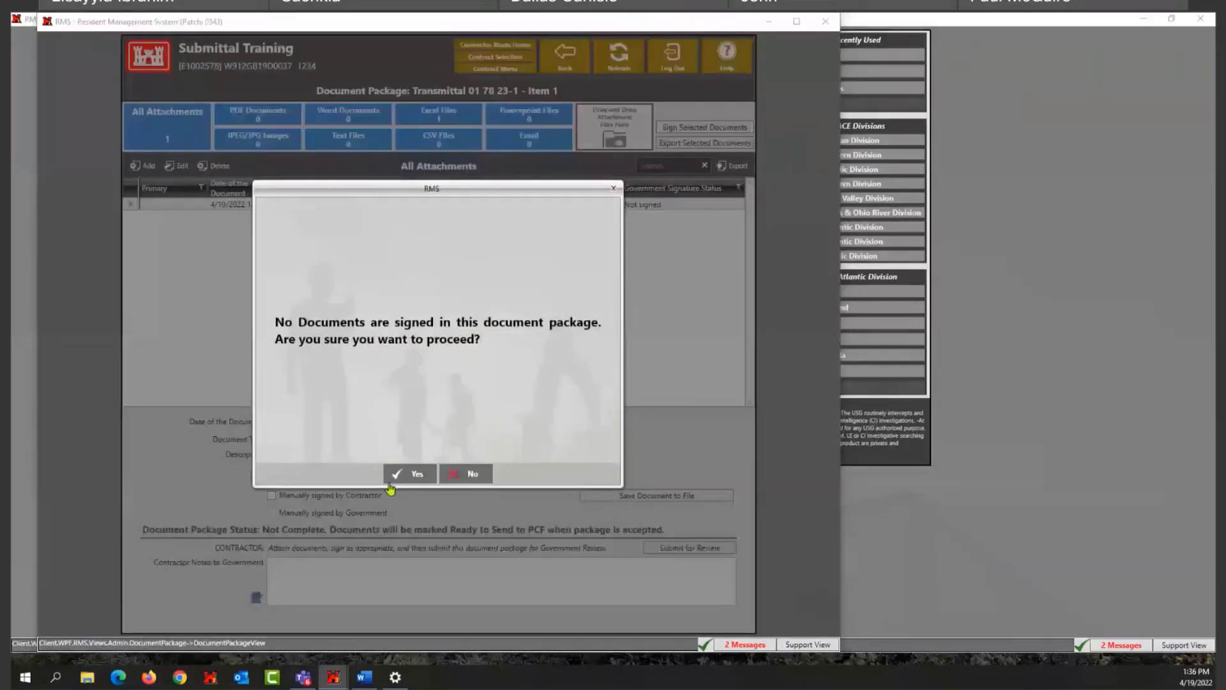
left_click(397, 478)
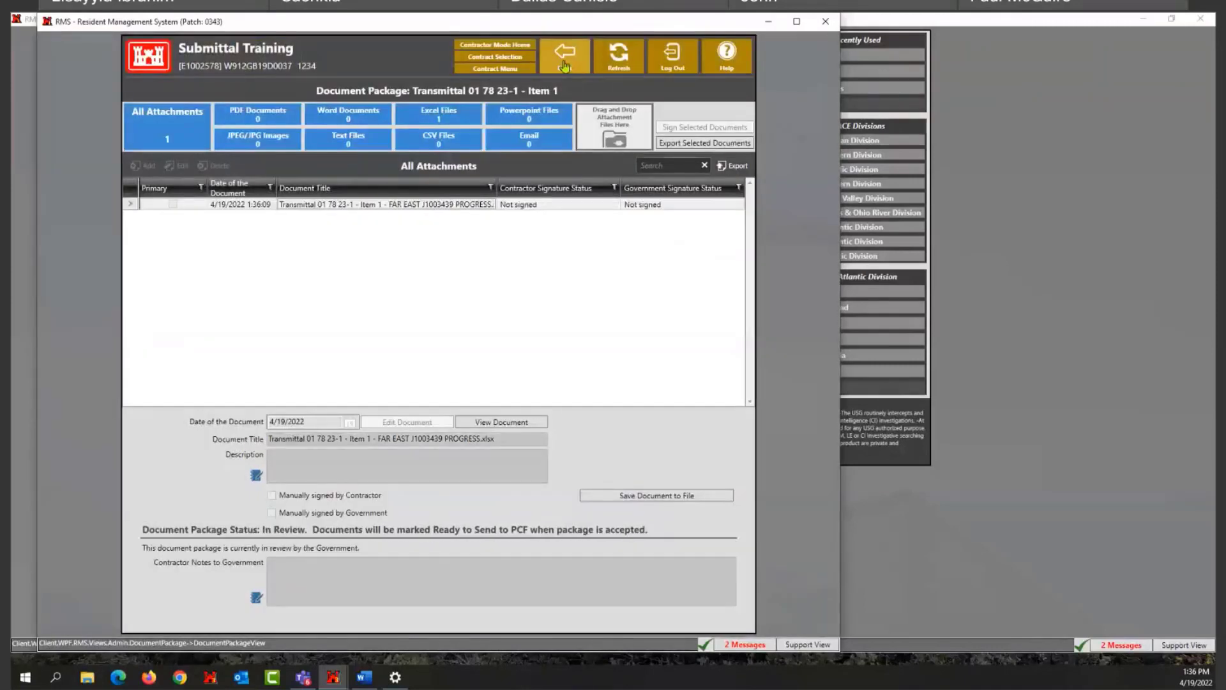
left_click(564, 66)
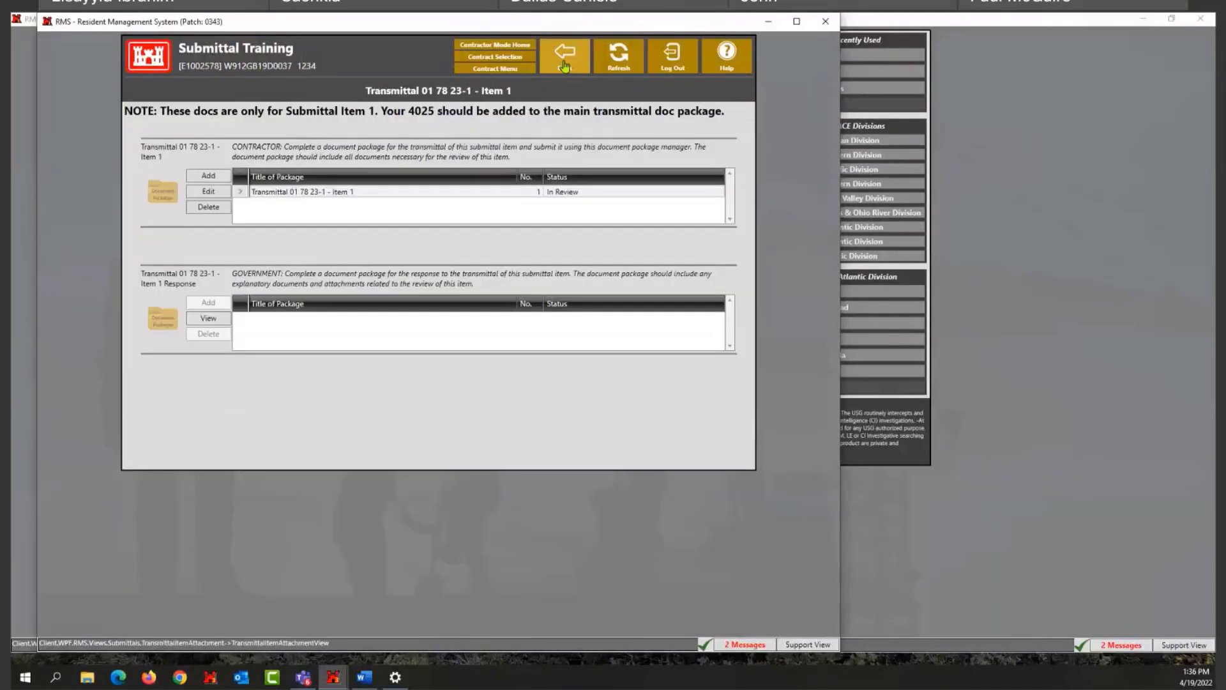
left_click(564, 66)
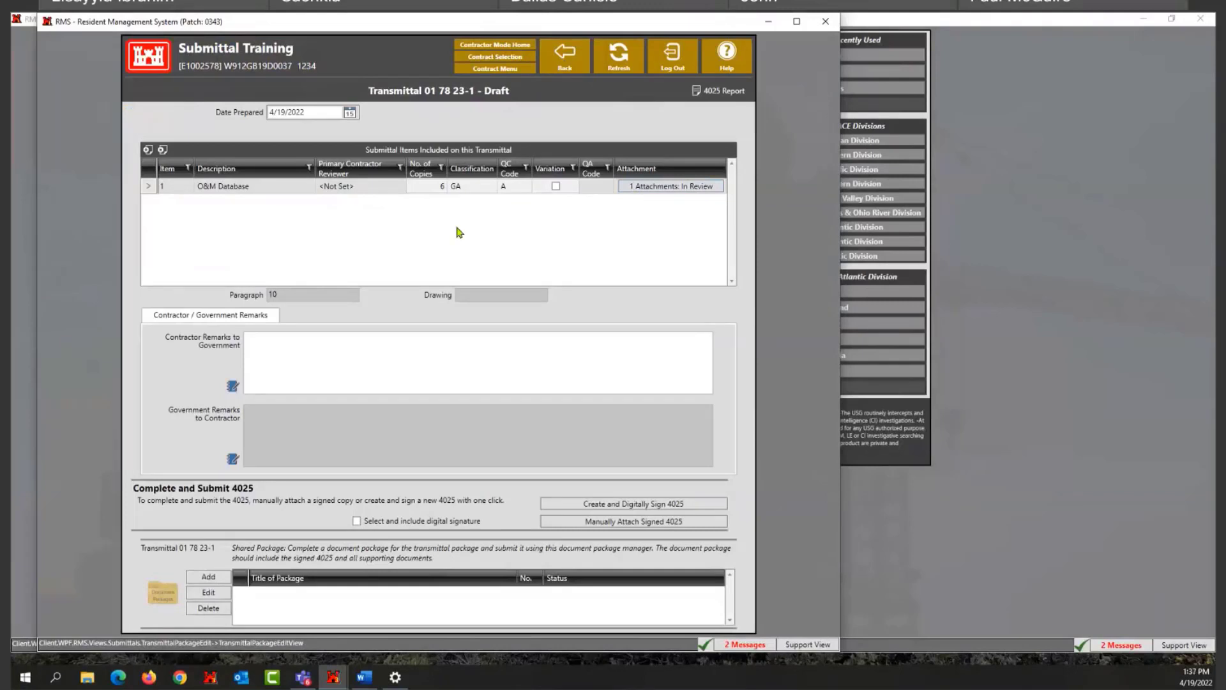
Add the file T1 J1003439 PROGRESS to the shared document package of transmittal 01 78 23-1 and return to the draft
left_click(358, 370)
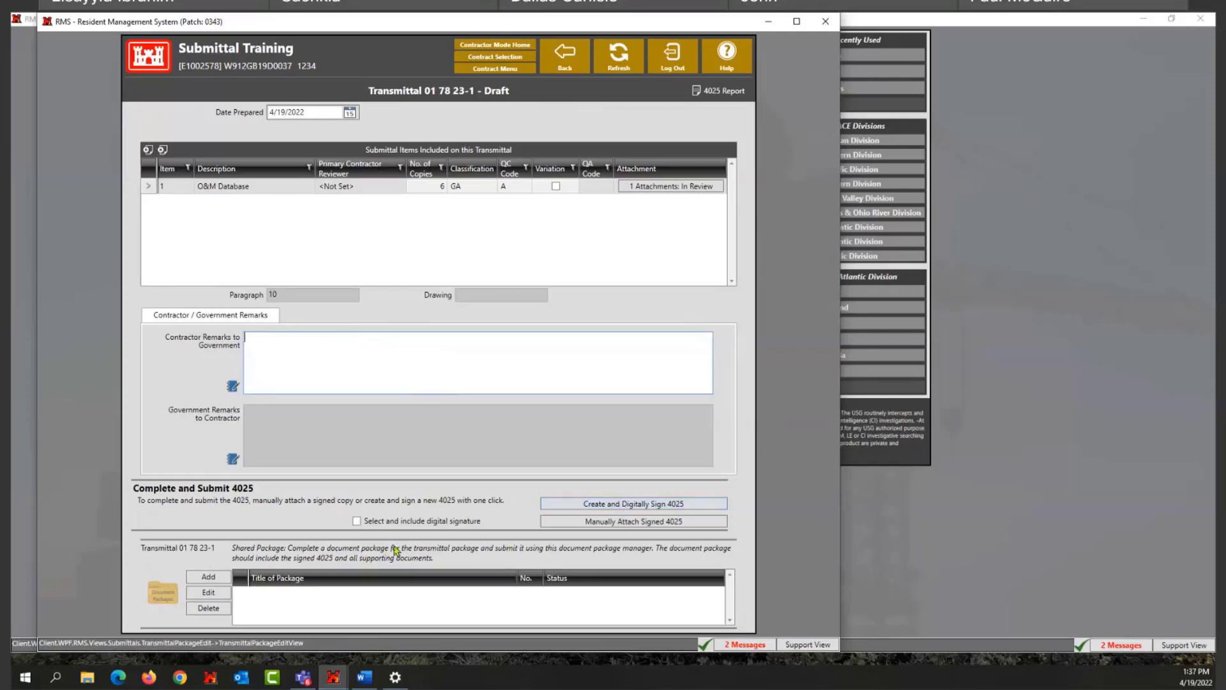
left_click(220, 581)
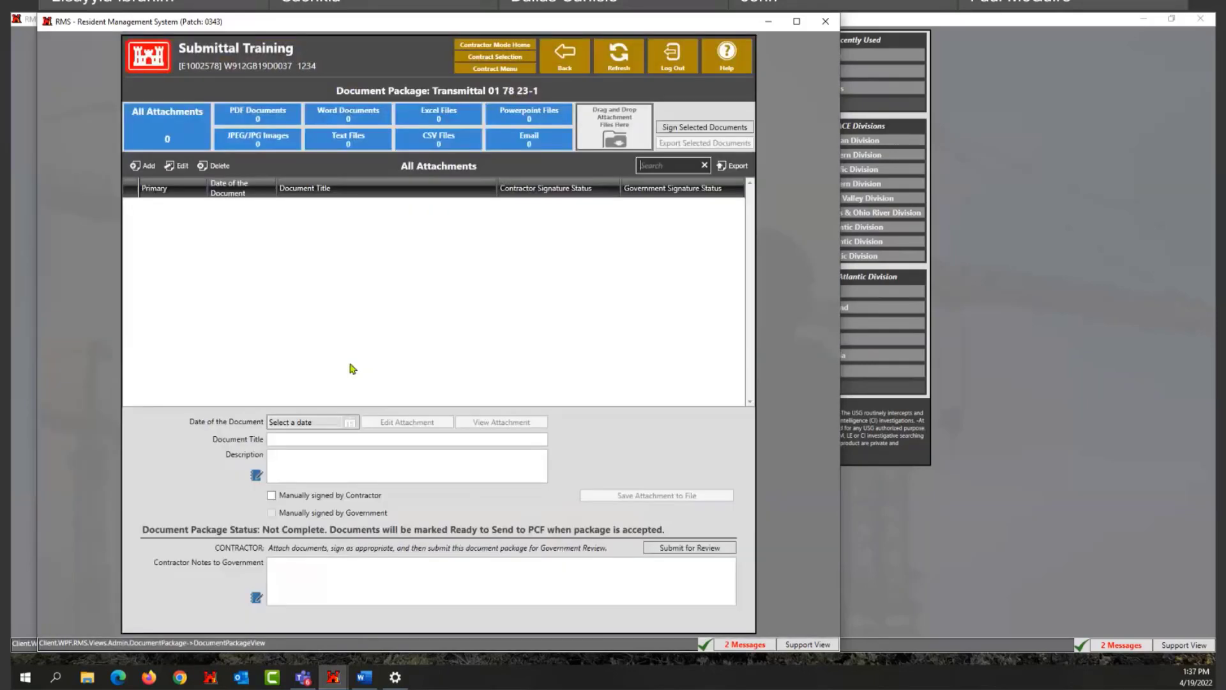
left_click(144, 166)
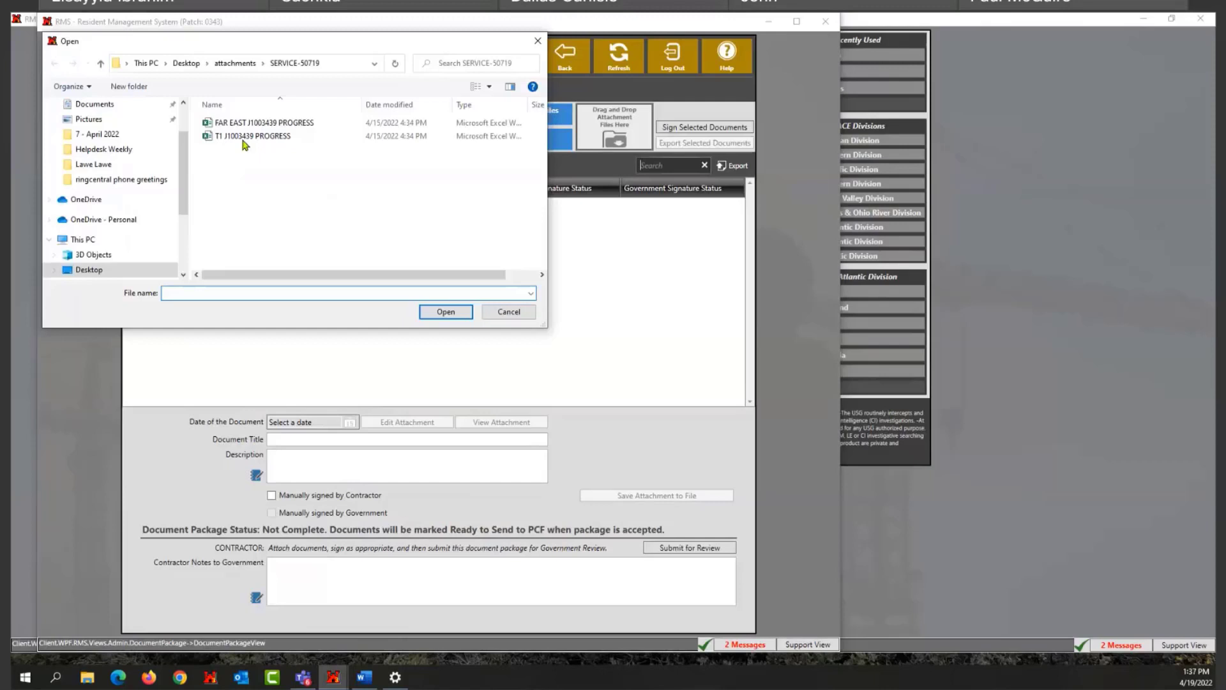
double_click(243, 137)
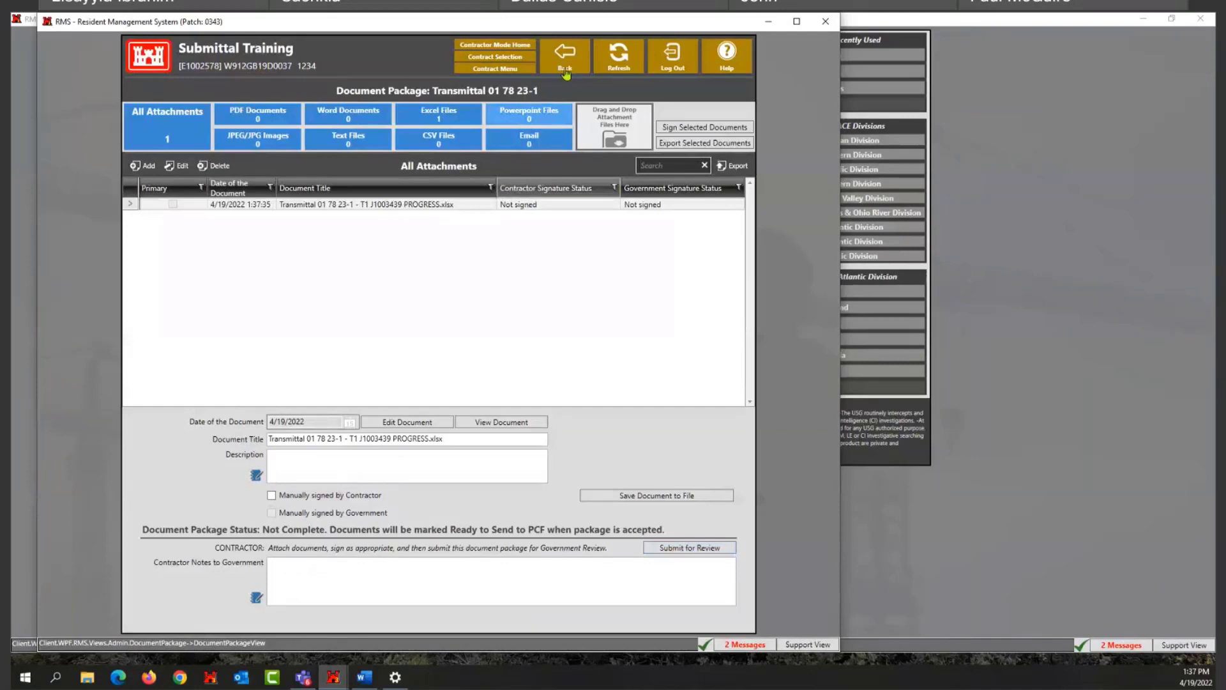
left_click(565, 70)
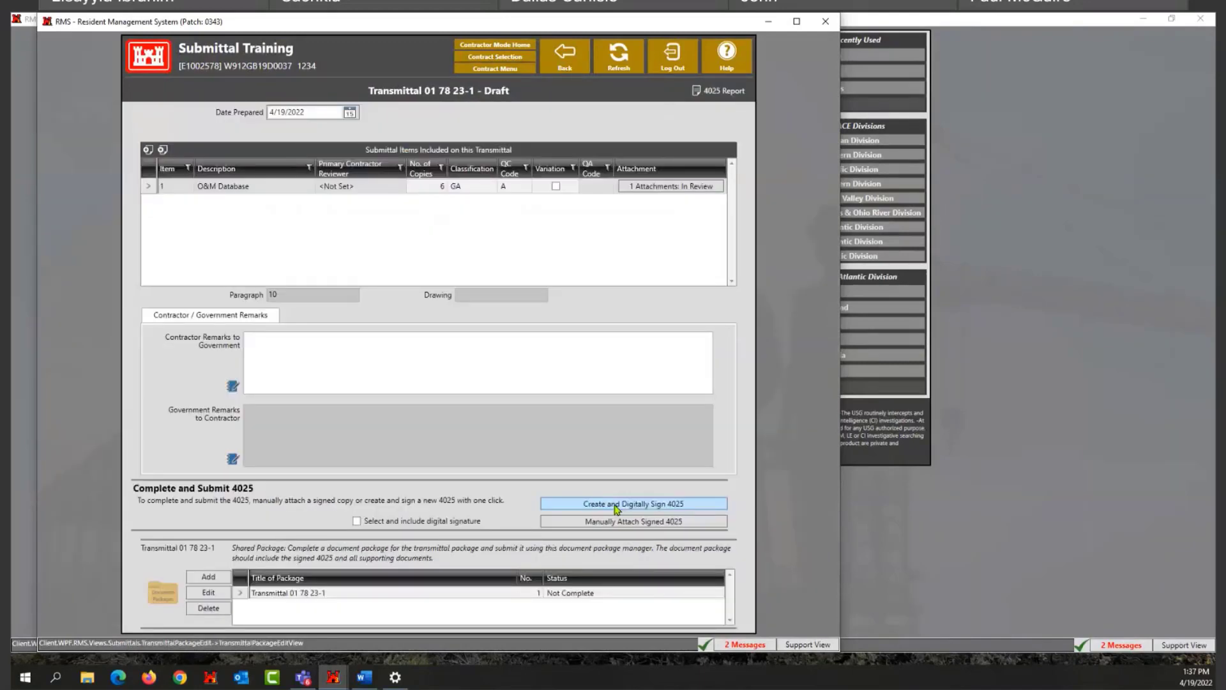
Create and digitally sign the transmittal's ENG 4025, confirming with the account password, and leave the Transmittal Log
left_click(616, 505)
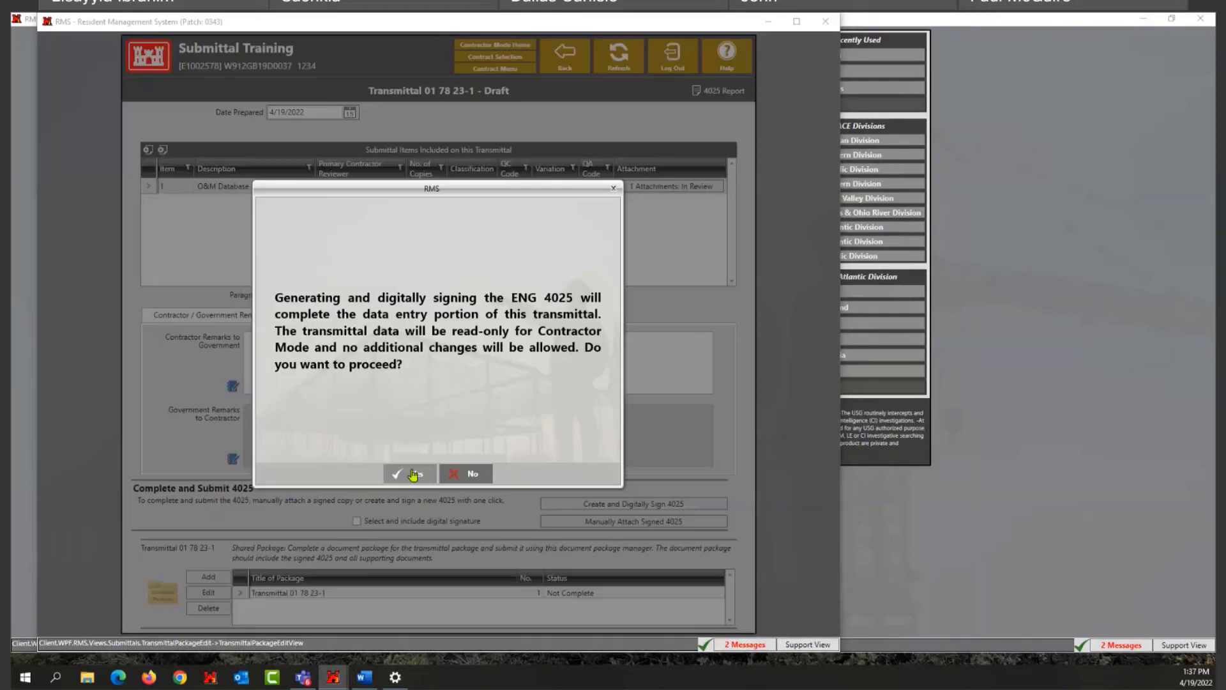
left_click(411, 474)
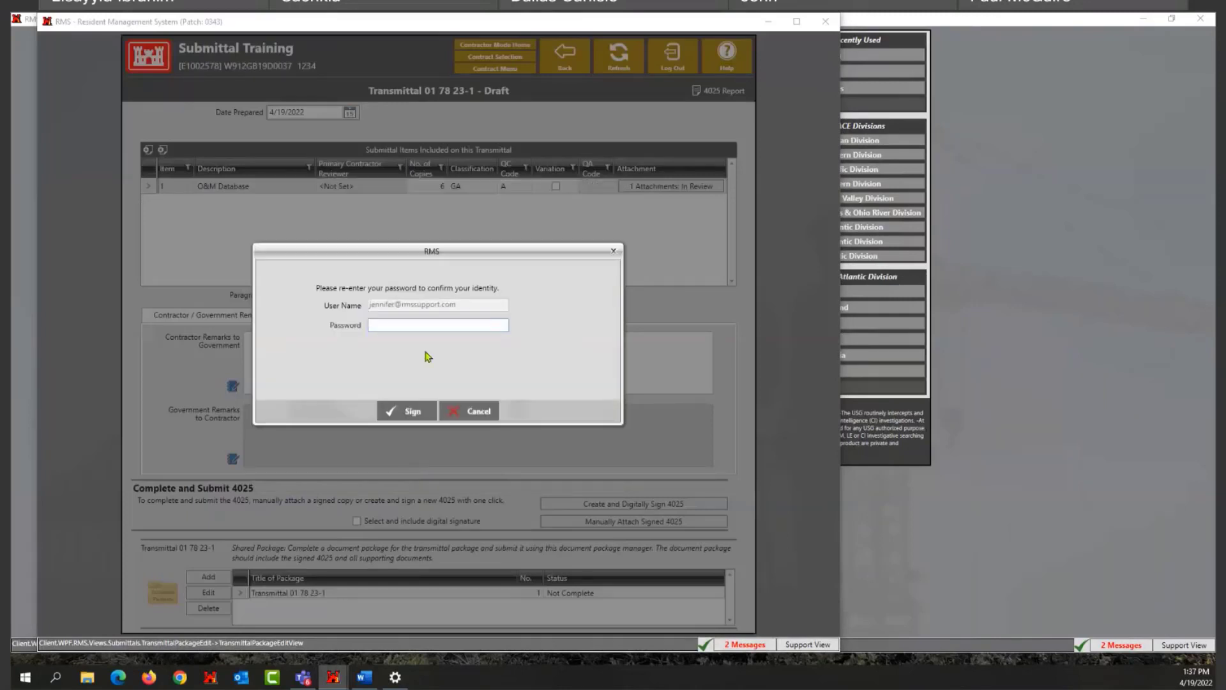
key("ctrl+v")
key("Return")
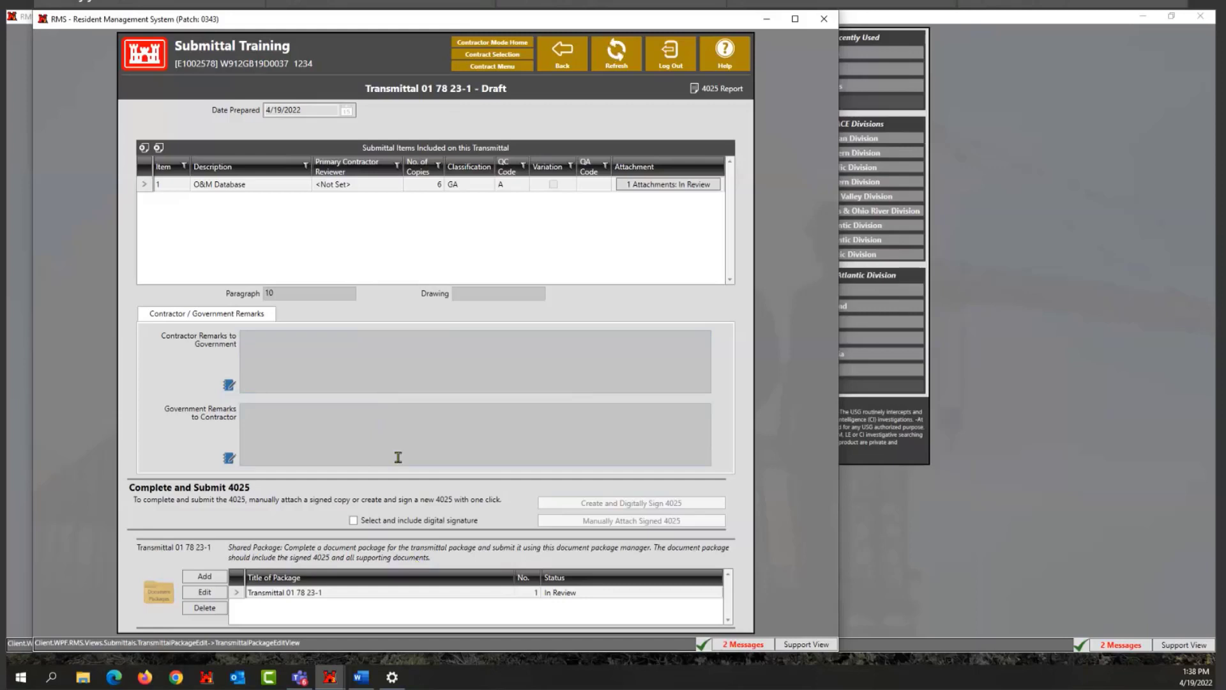
left_click(564, 59)
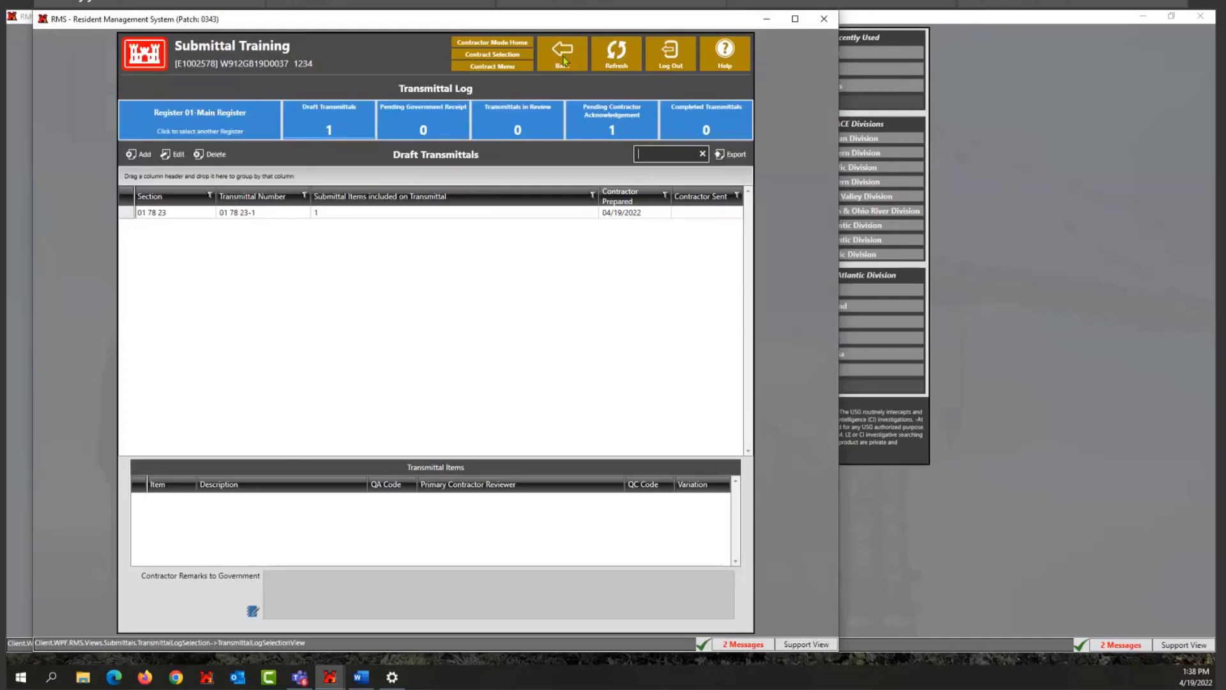
left_click(564, 61)
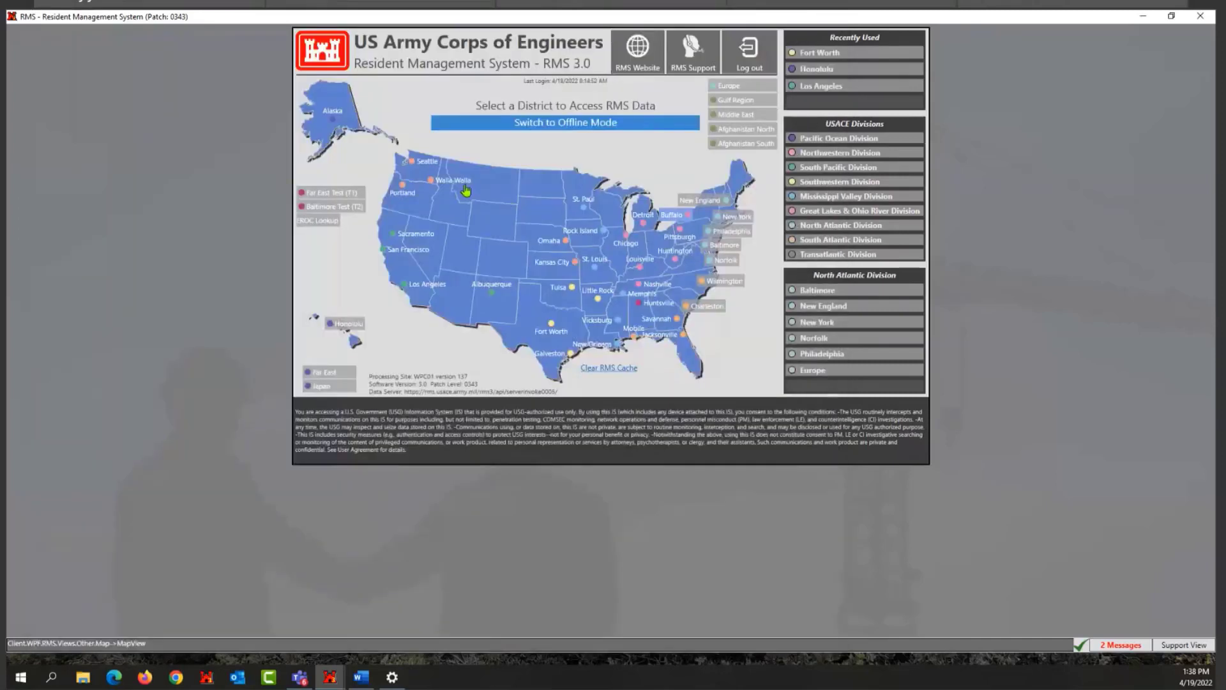
Connect to Baltimore Test (T2), find the Submittal Training contract by searching for 2578, and open its Transmittal Log
left_click(344, 207)
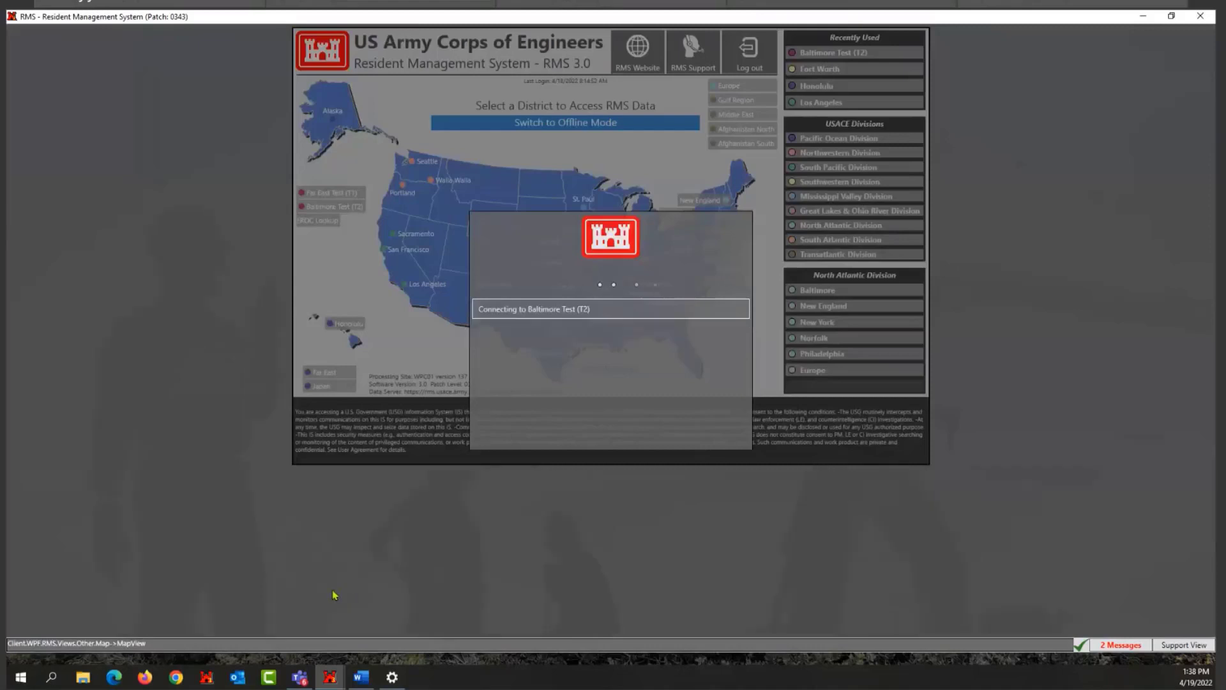
left_click(330, 682)
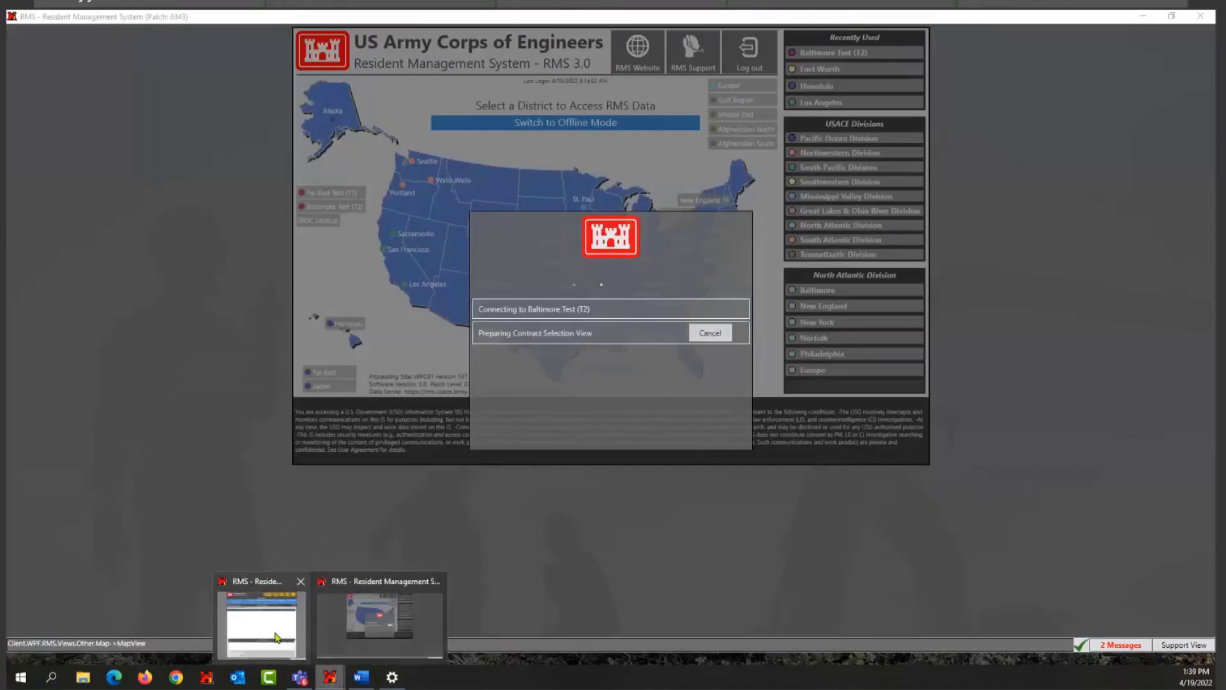
left_click(277, 637)
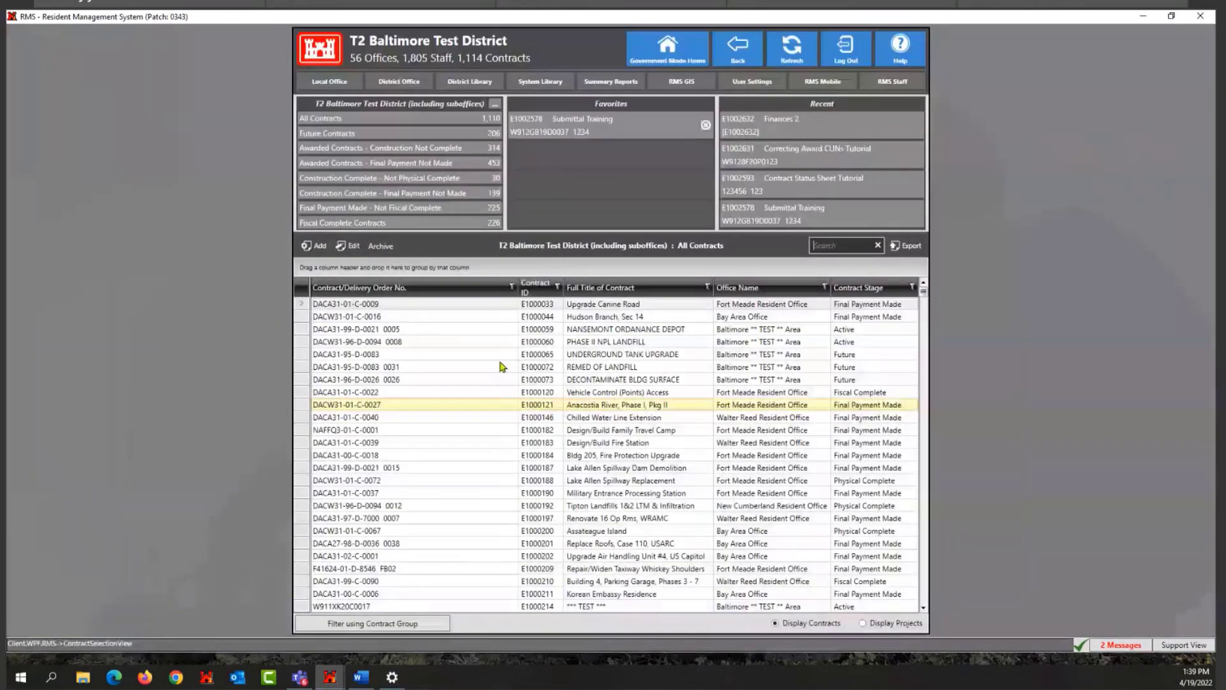
type("2578")
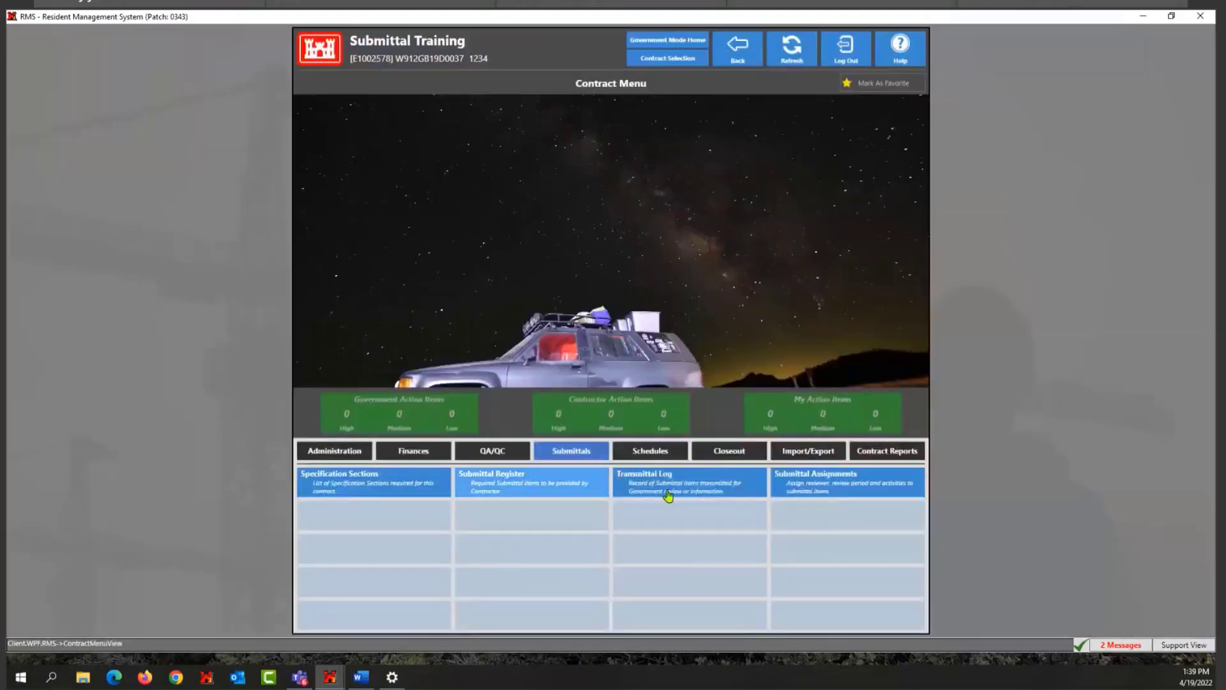
left_click(668, 496)
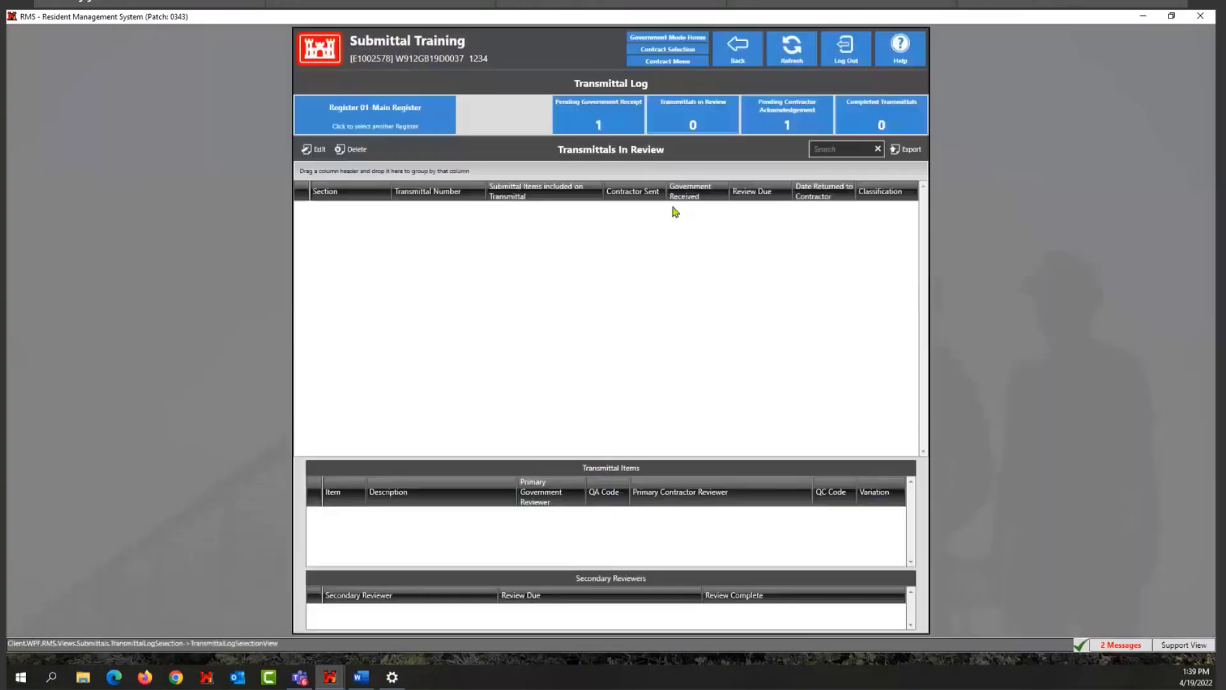
Set the date received by government to 4/19/2022 for transmittal 01 78 23-1, pending government receipt
left_click(597, 123)
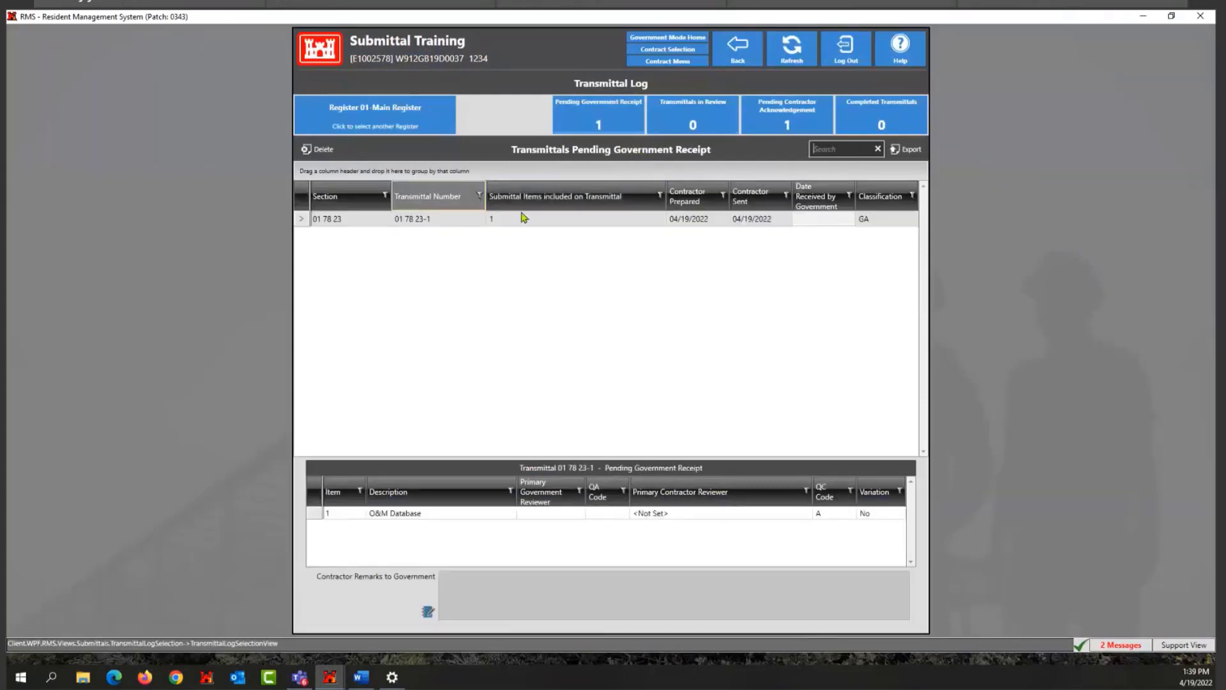
left_click(823, 221)
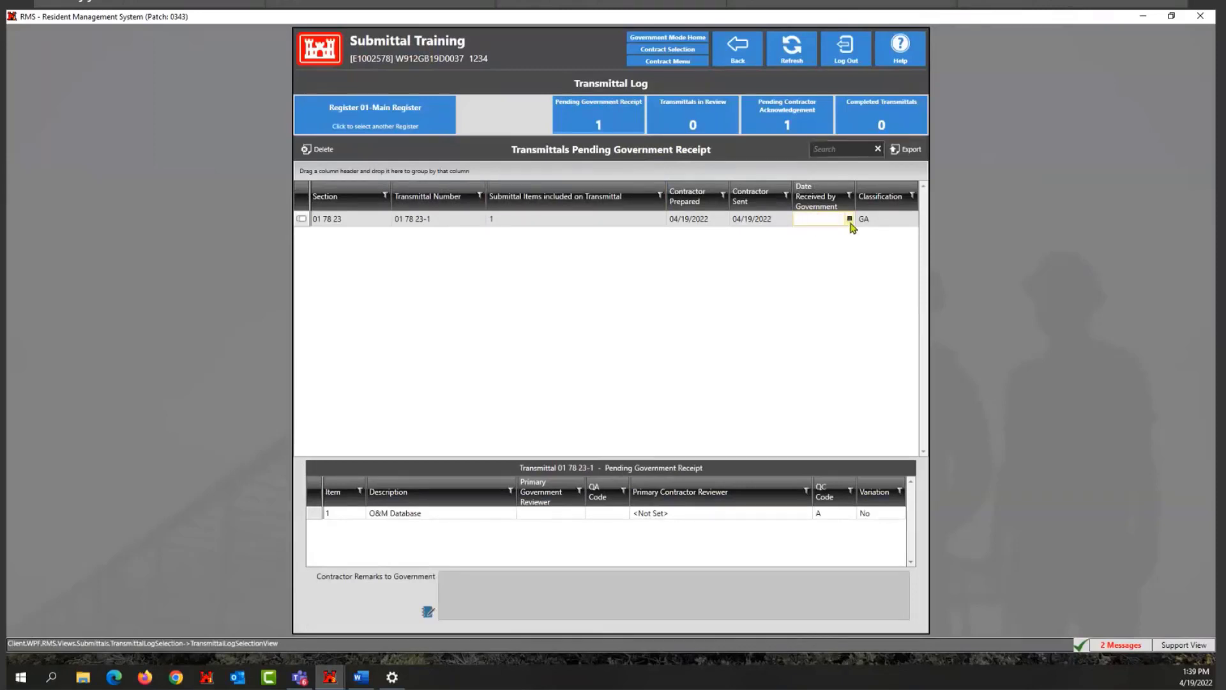
left_click(850, 218)
left_click(843, 292)
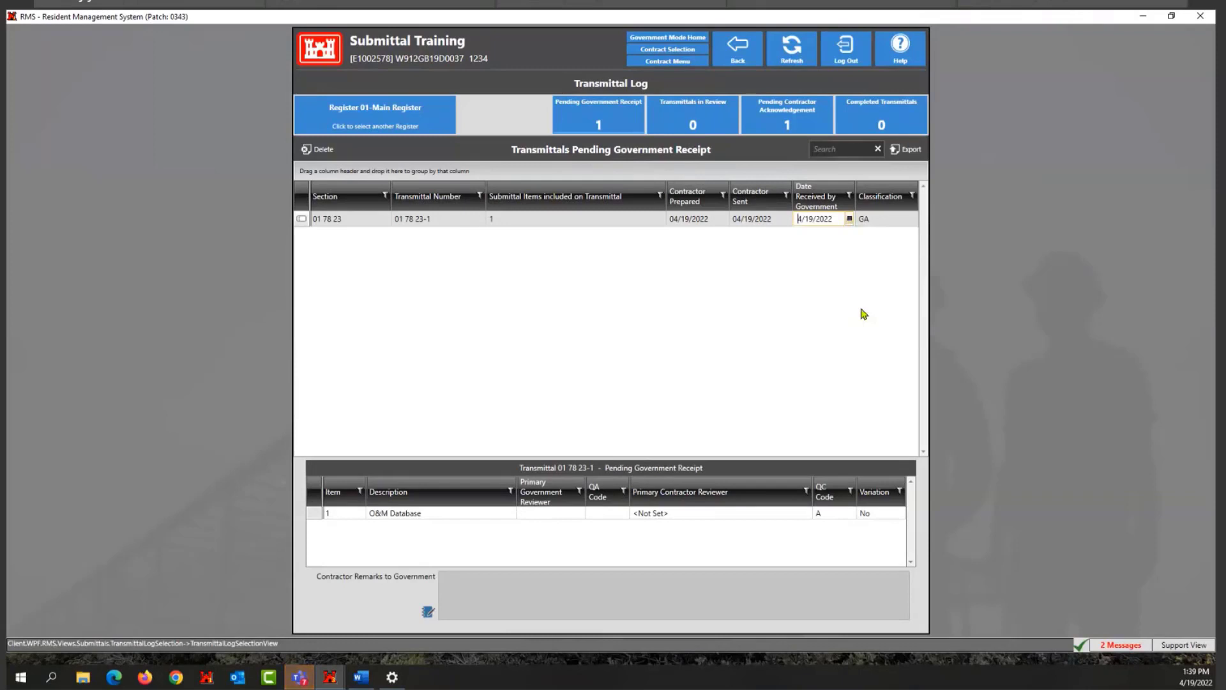
left_click(644, 302)
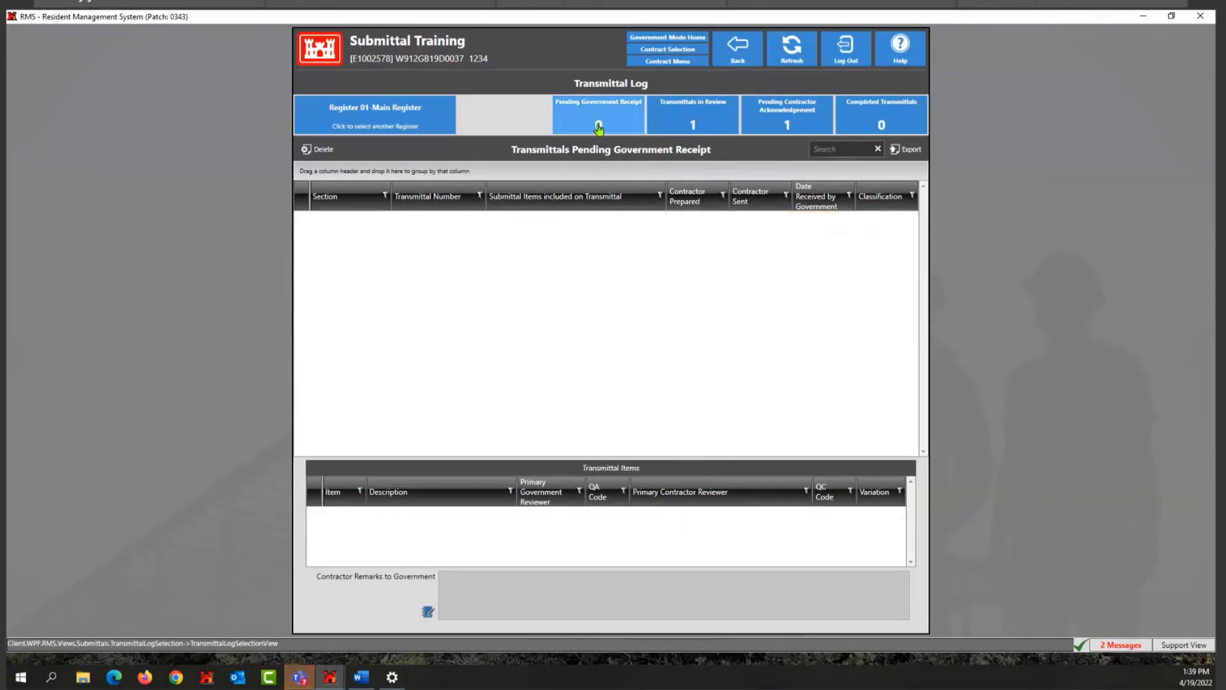
Open transmittal 01 78 23-1 from the transmittals in review and set the QA code of item 1, O&M Database, to A
left_click(705, 123)
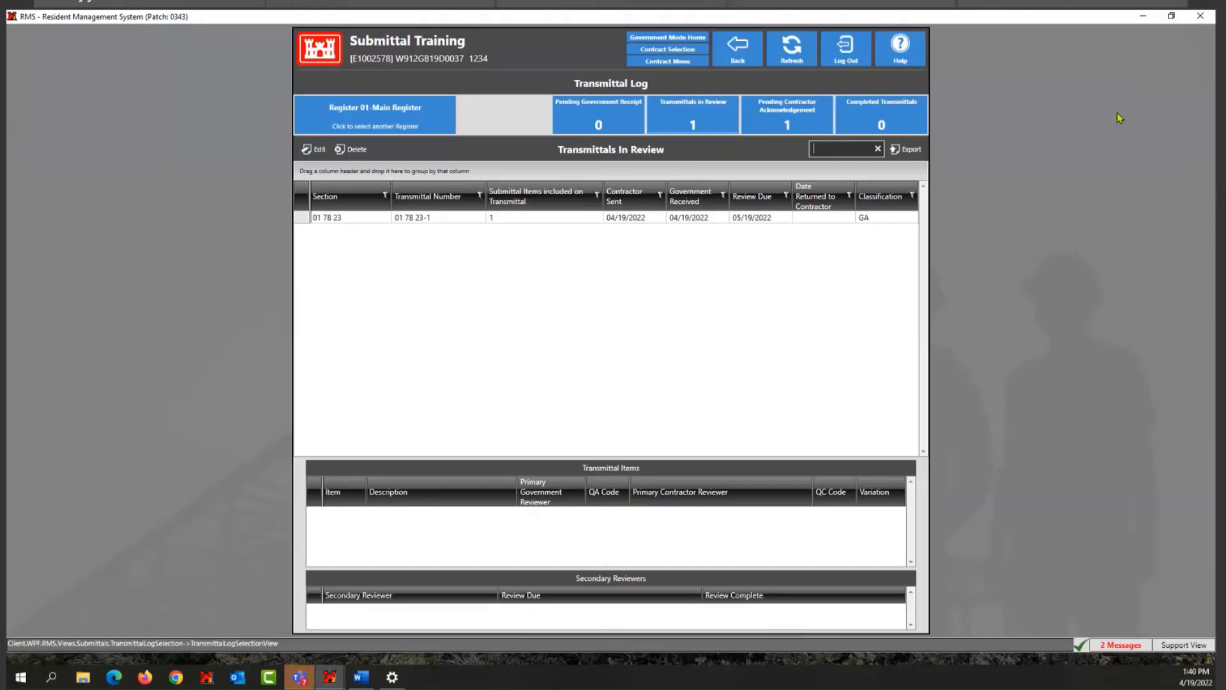
left_click(626, 217)
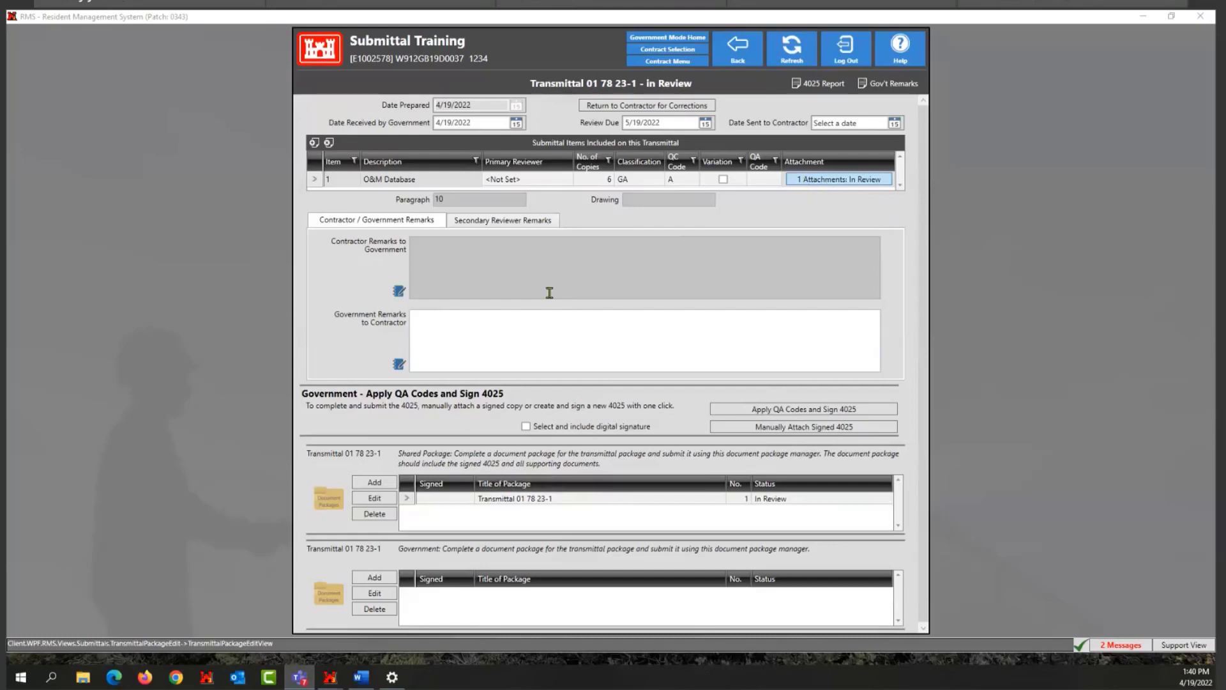
left_click(489, 322)
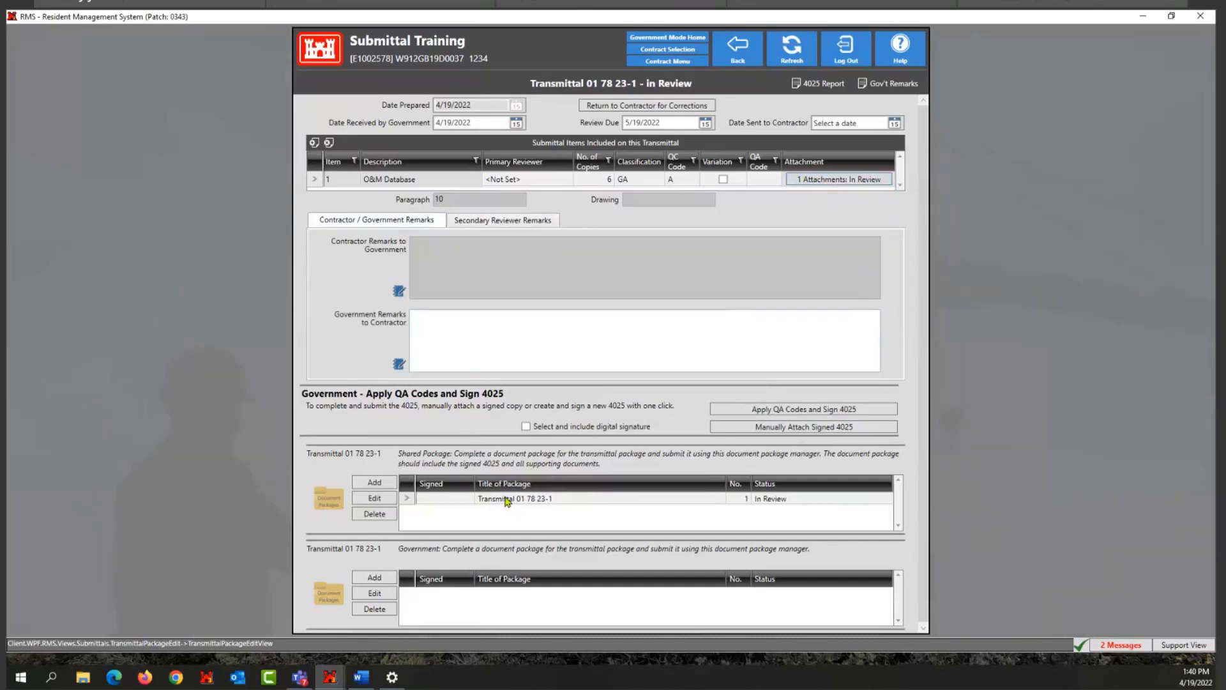
left_click(761, 180)
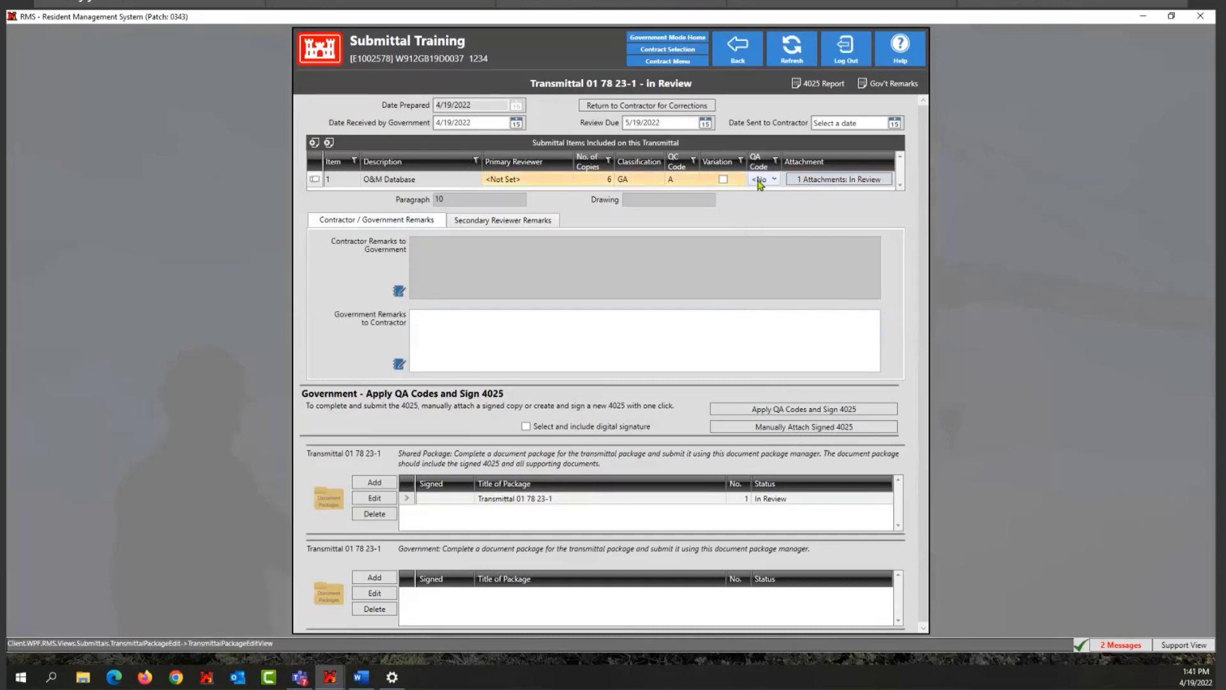
left_click(760, 181)
left_click(771, 202)
key("alt+Tab")
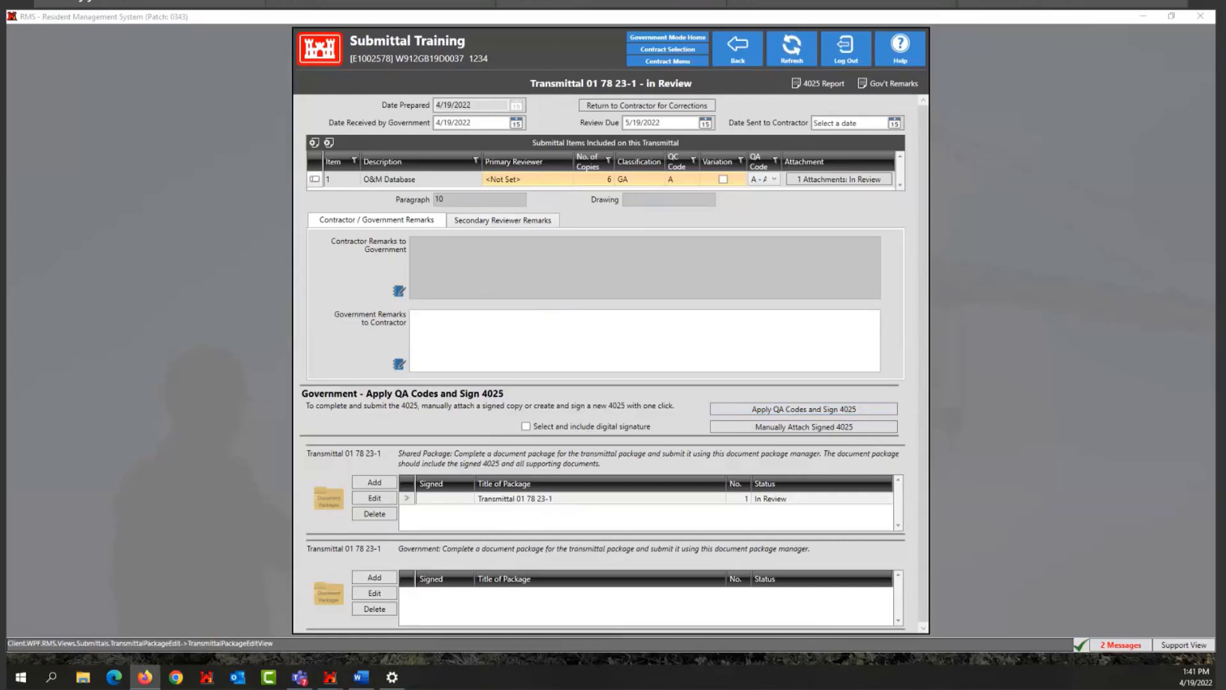
key("alt+Tab")
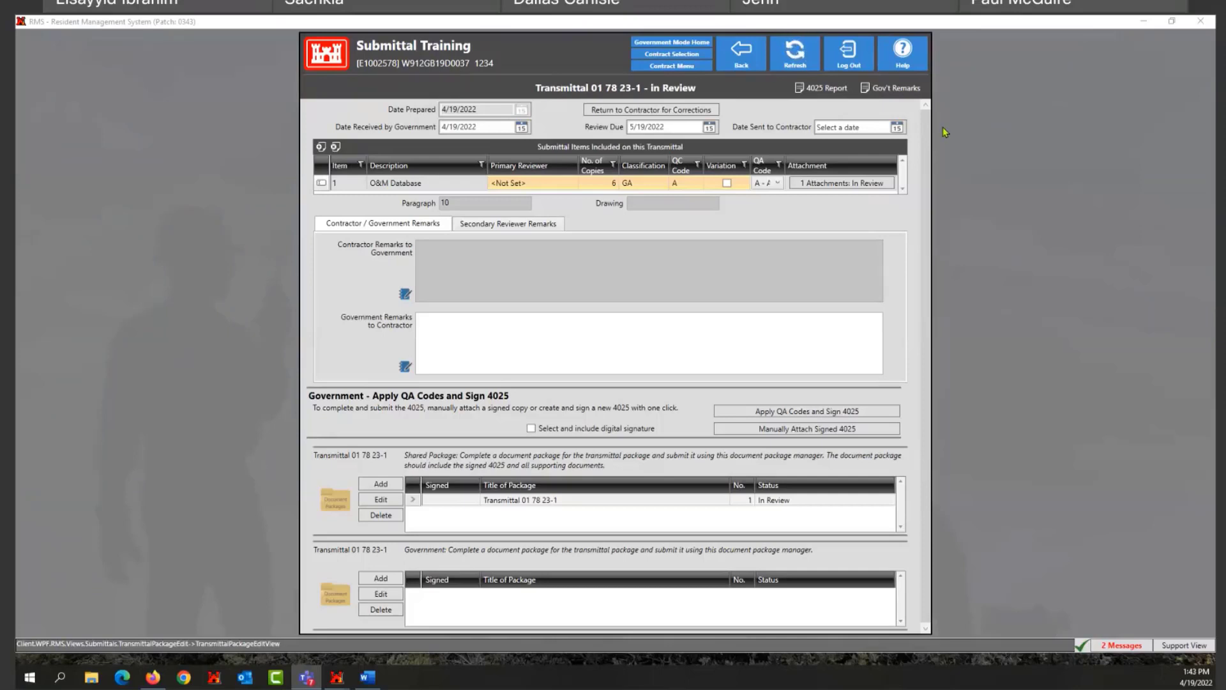
Leave the transmittal, view the contract's Document Package Export options, and return to the Contract Menu
left_click(726, 65)
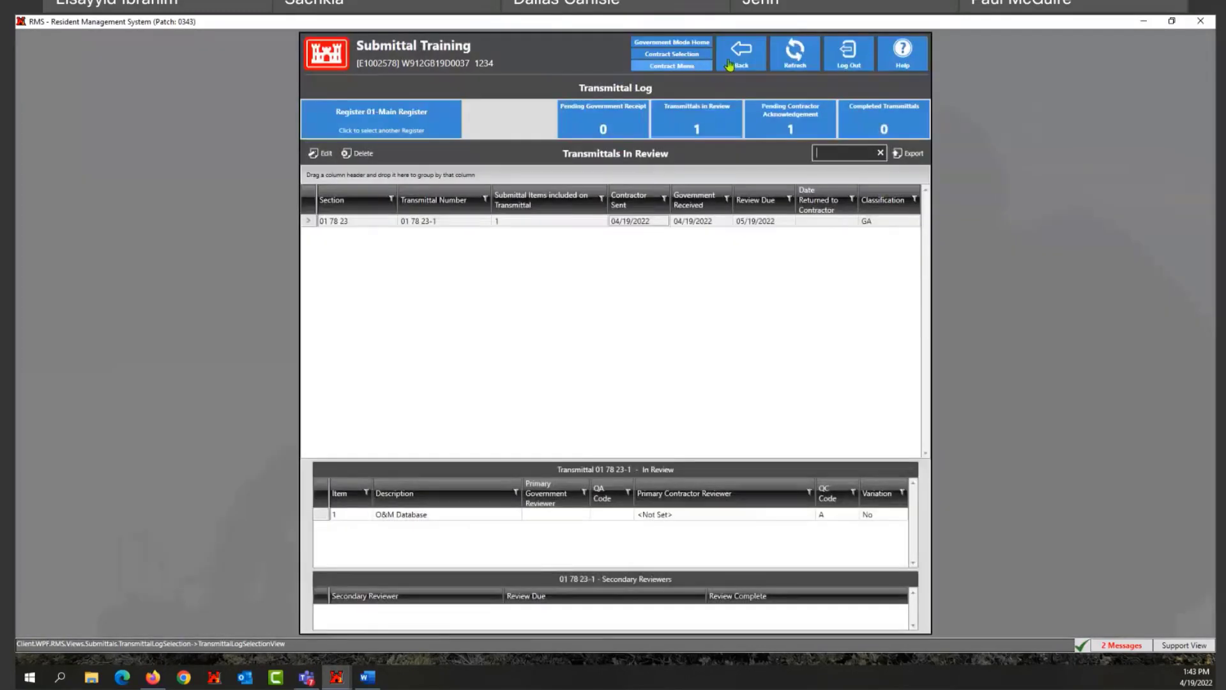
left_click(731, 64)
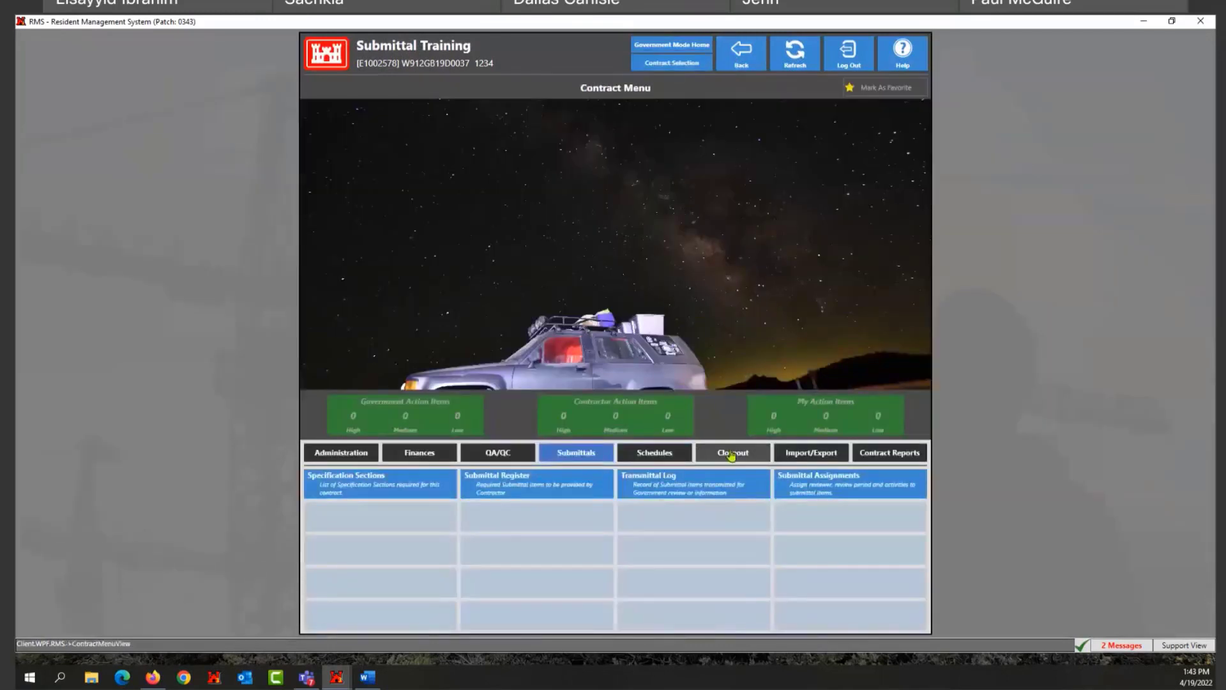
left_click(818, 454)
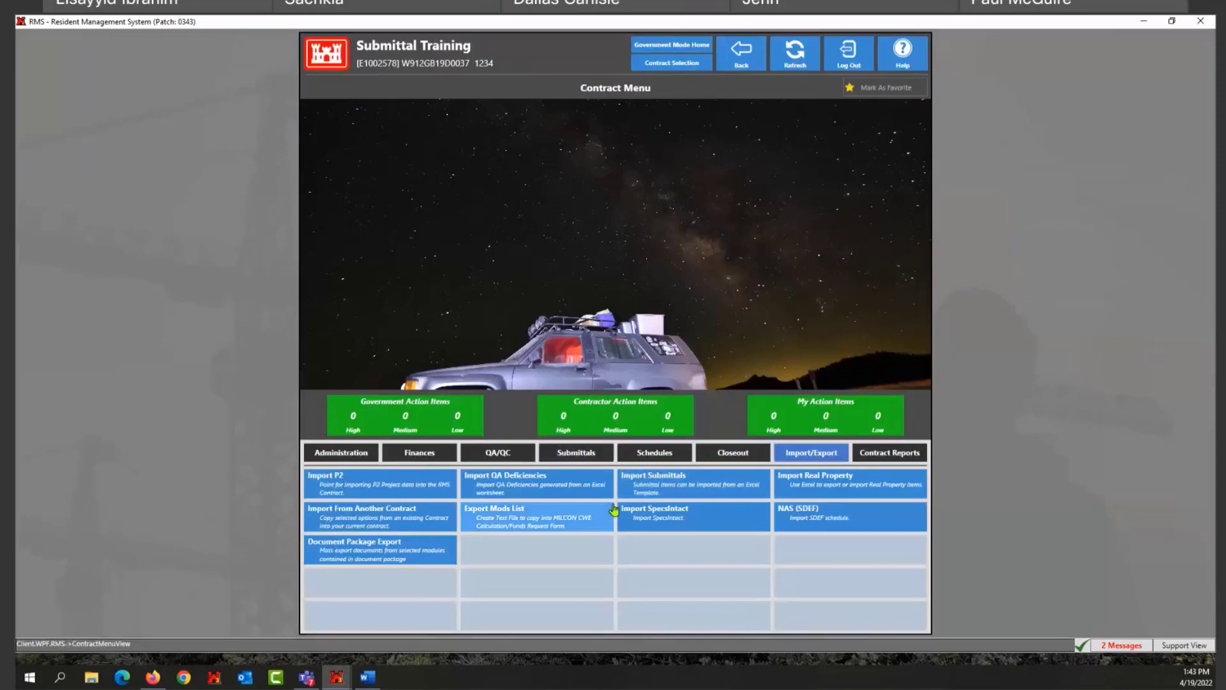
left_click(387, 557)
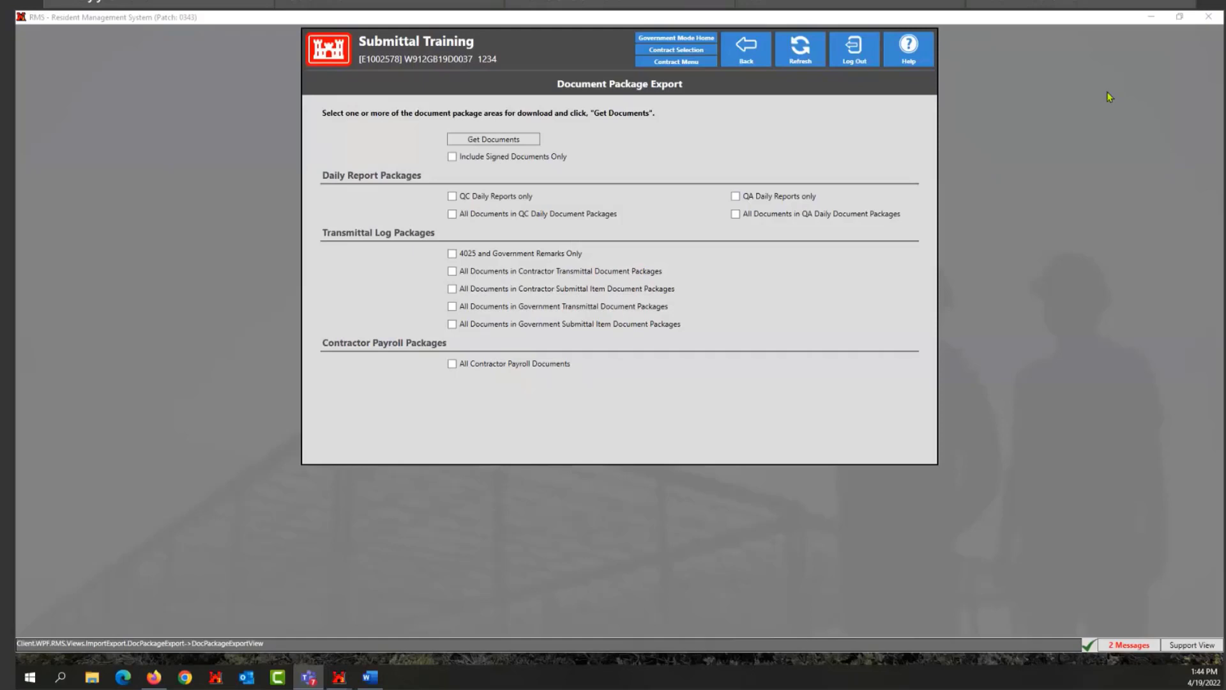
left_click(746, 58)
left_click(746, 57)
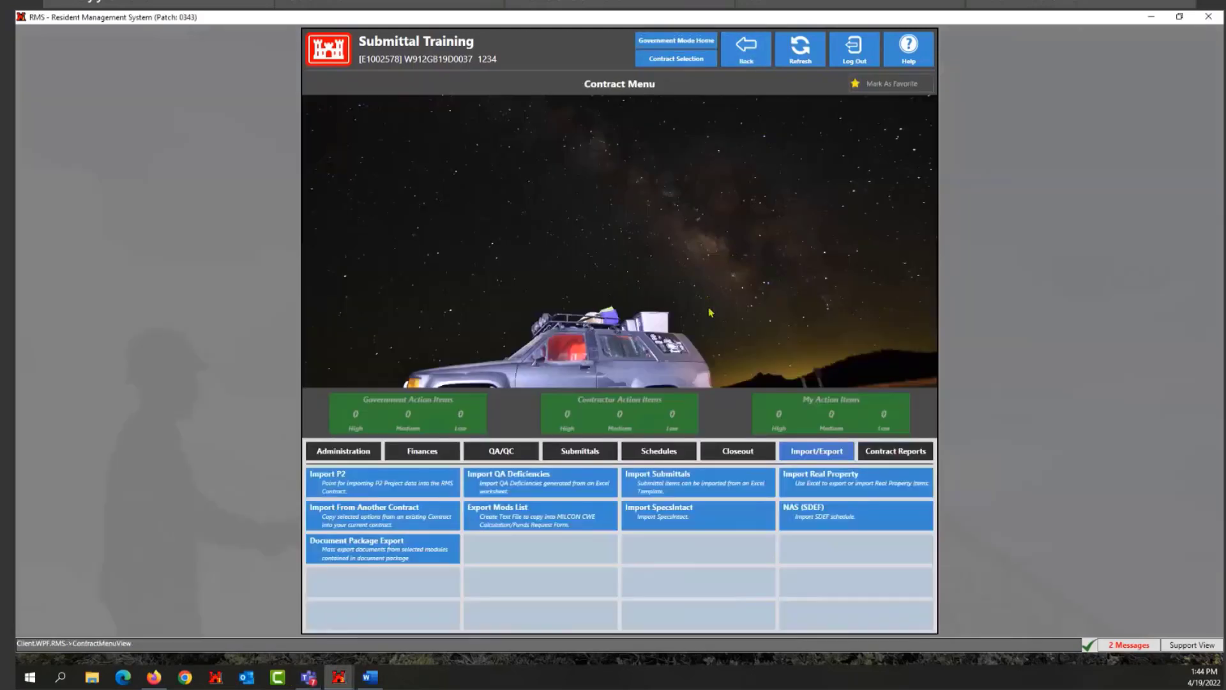
Reopen transmittal 01 78 23-1 in review from the contract's Transmittal Log
left_click(583, 451)
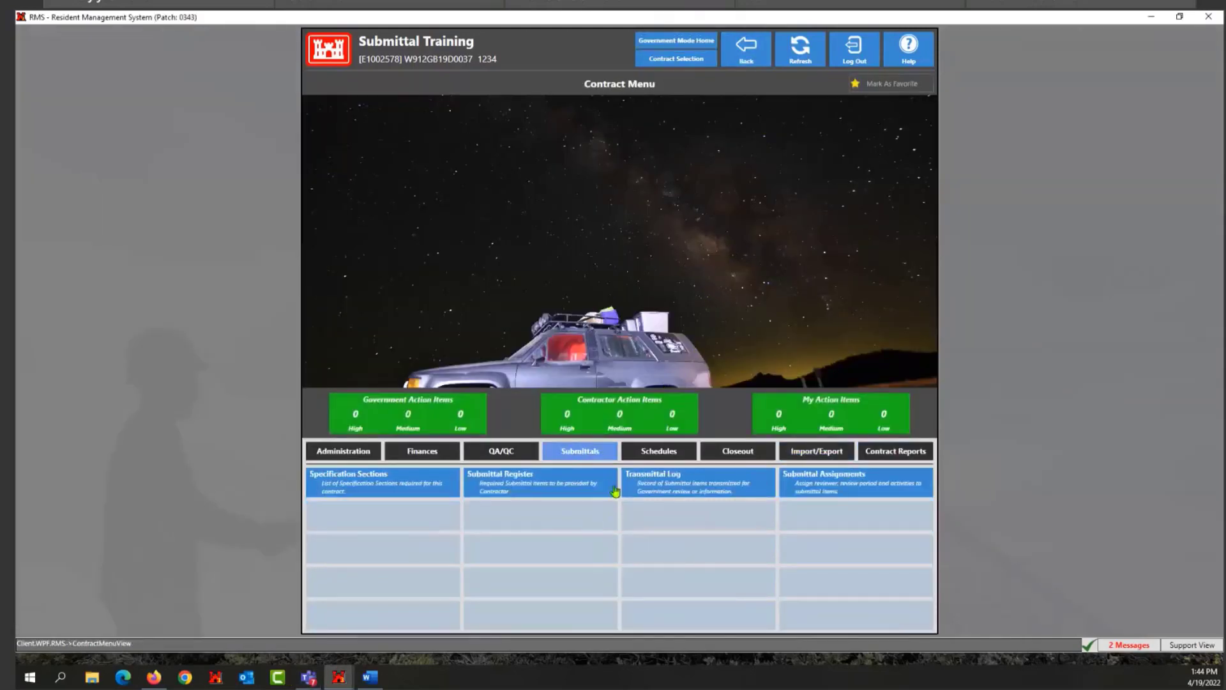
left_click(666, 493)
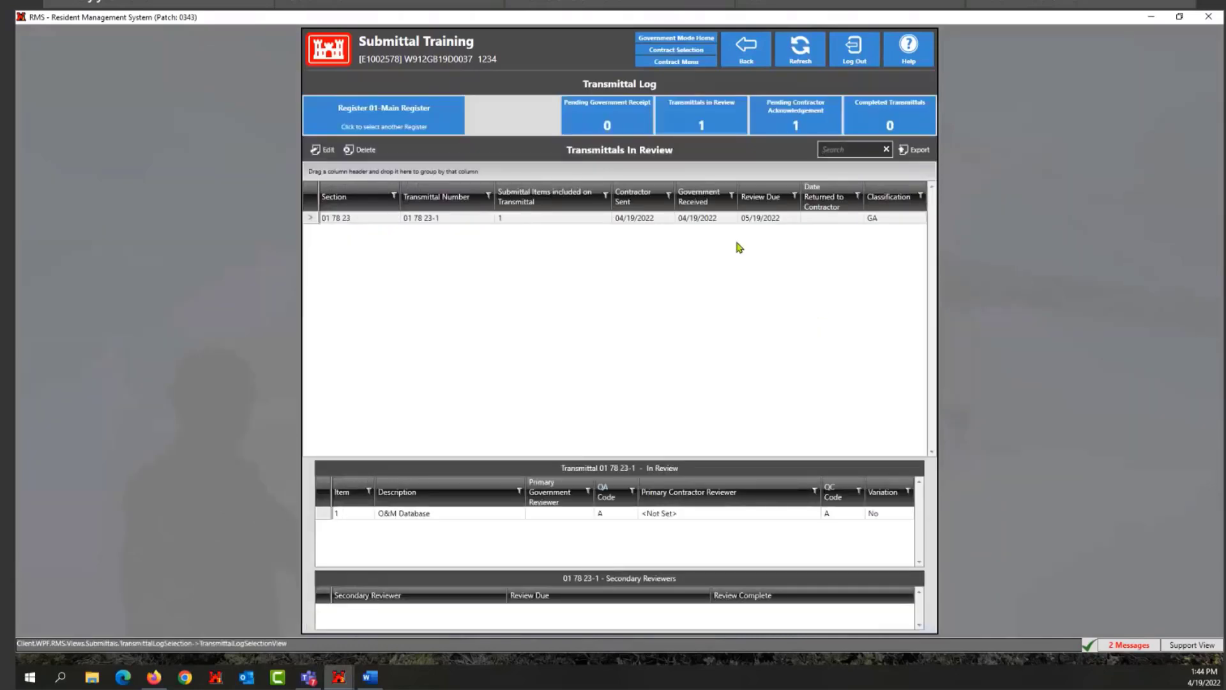
left_click(646, 218)
double_click(646, 217)
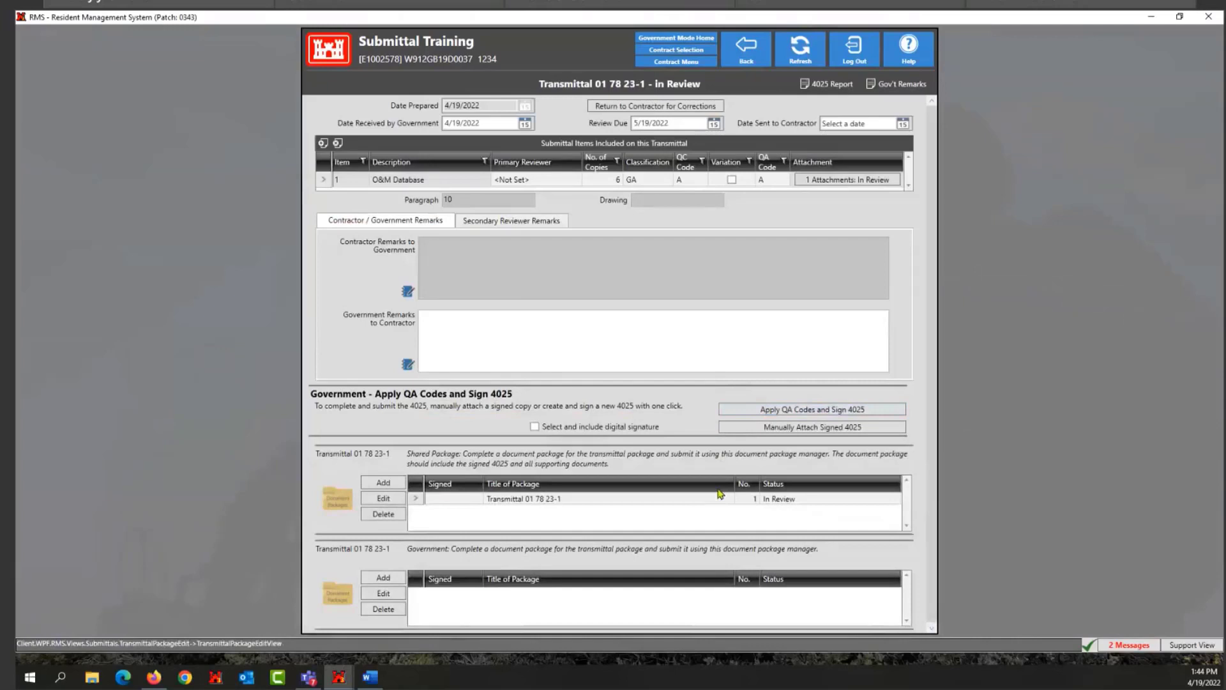
Examine the shared document package of transmittal 01 78 23-1, selecting its 4025 PDF, and return to the transmittal
double_click(689, 502)
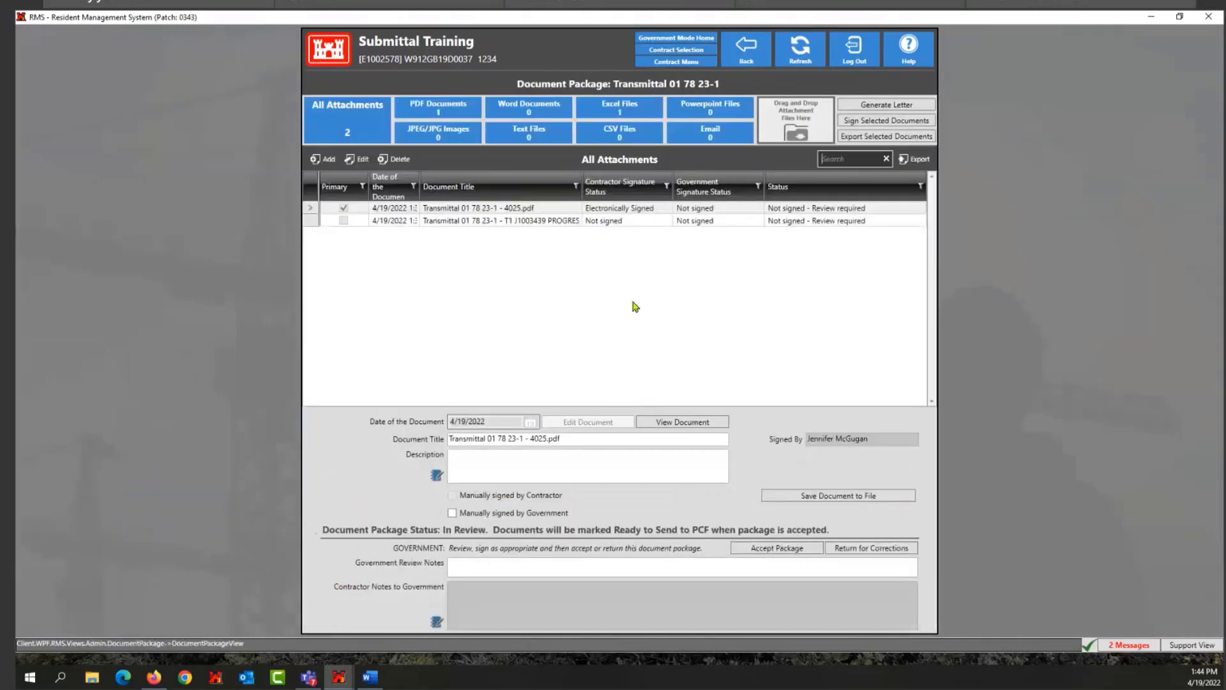
left_click(532, 211)
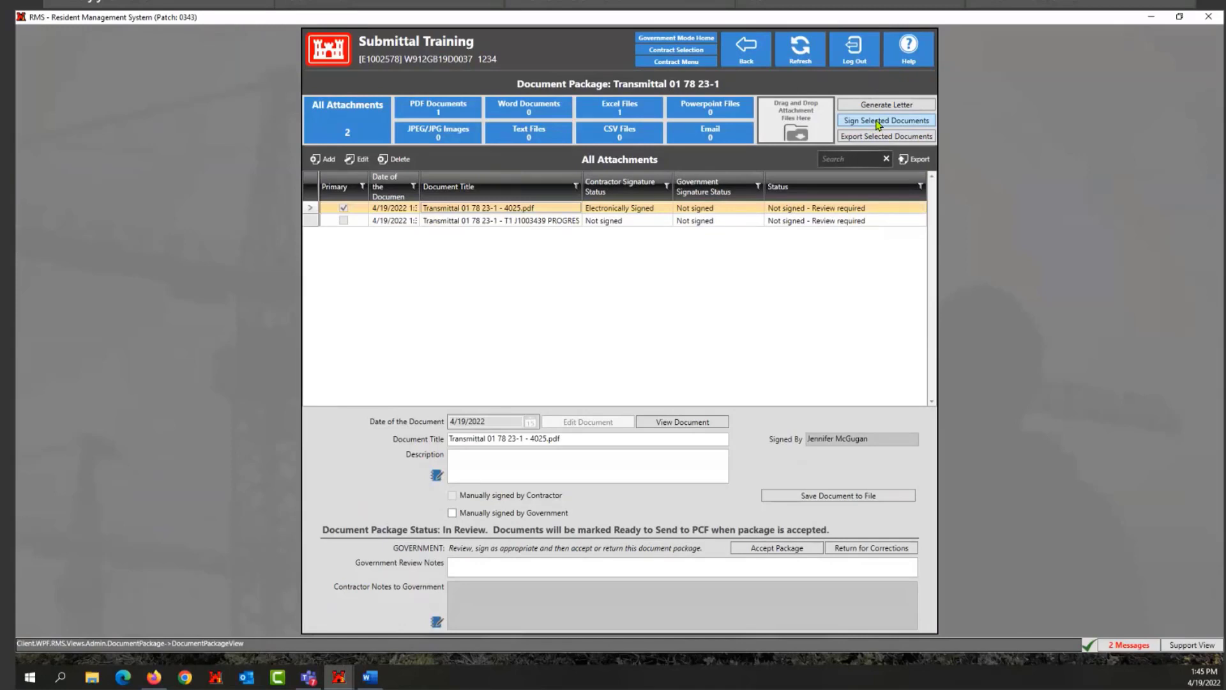
left_click(750, 57)
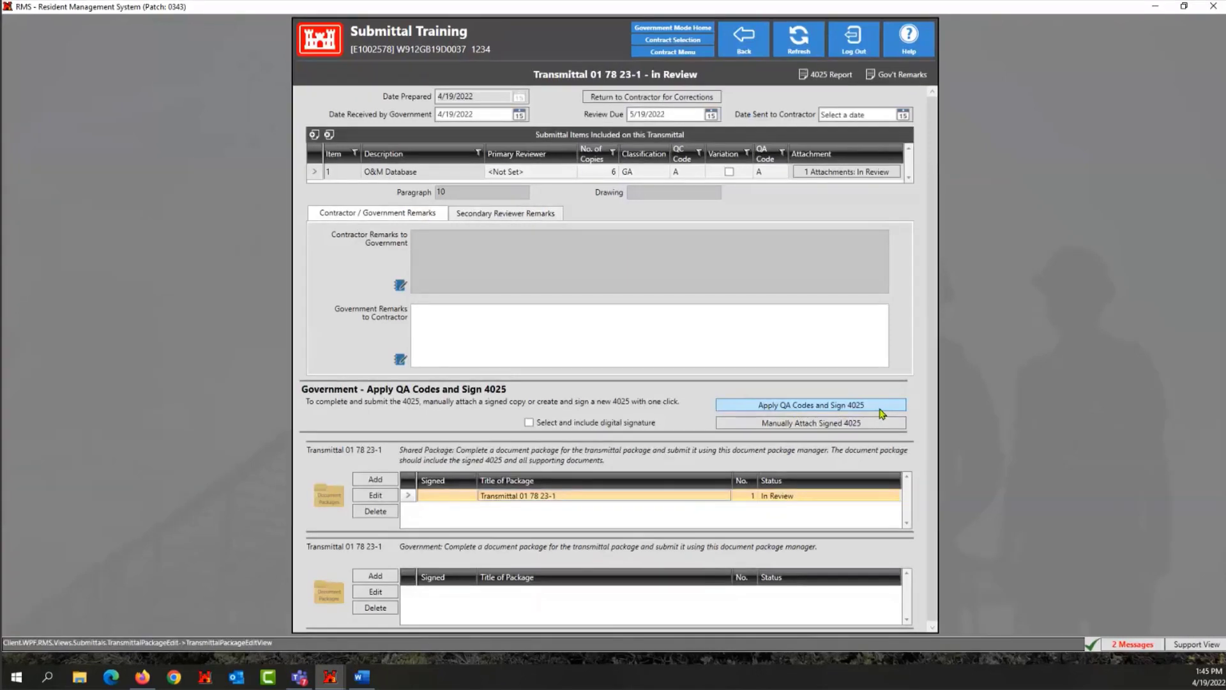
Try to apply the QA codes and sign the 4025 for the transmittal, entering QA code A for item 1
left_click(880, 410)
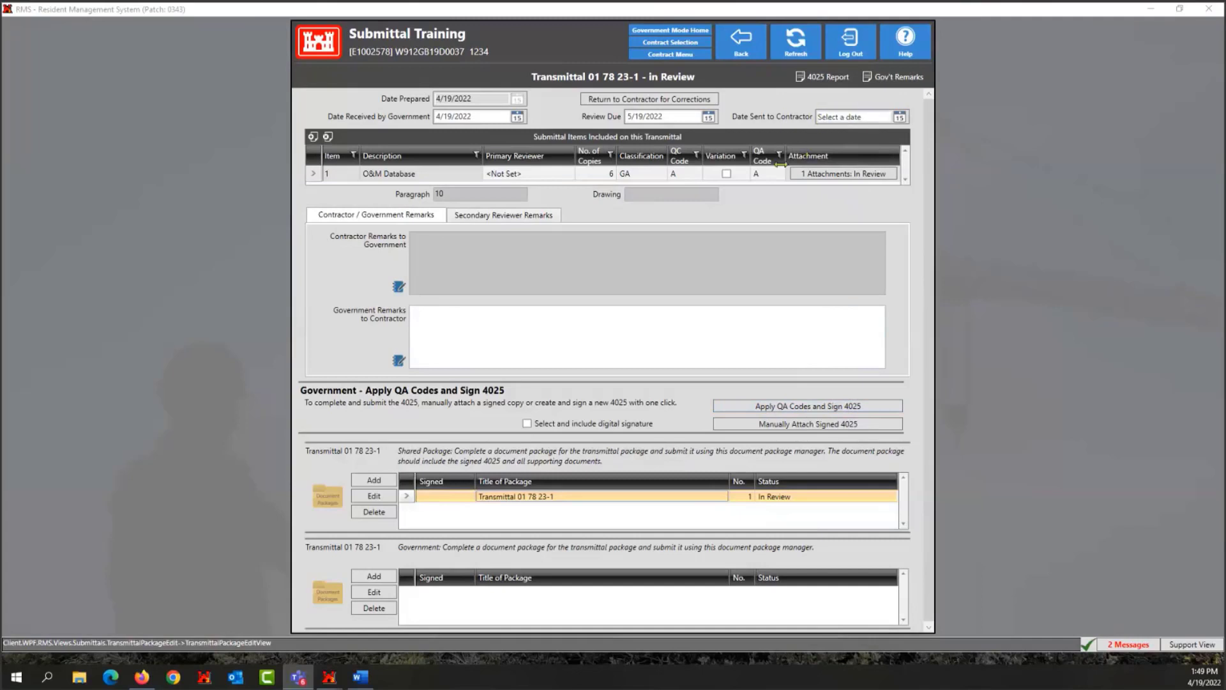
left_click(757, 173)
type("A")
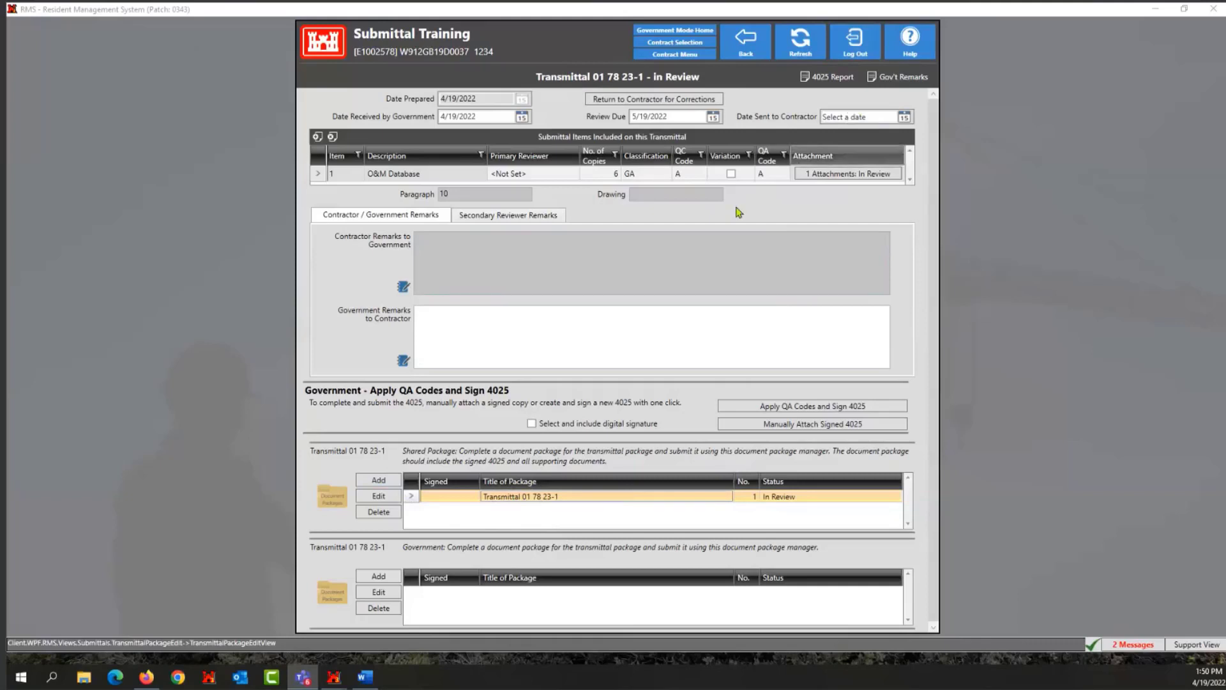
Leave the transmittal, return to contract selection and clear the search to list all of the district's contracts
left_click(748, 53)
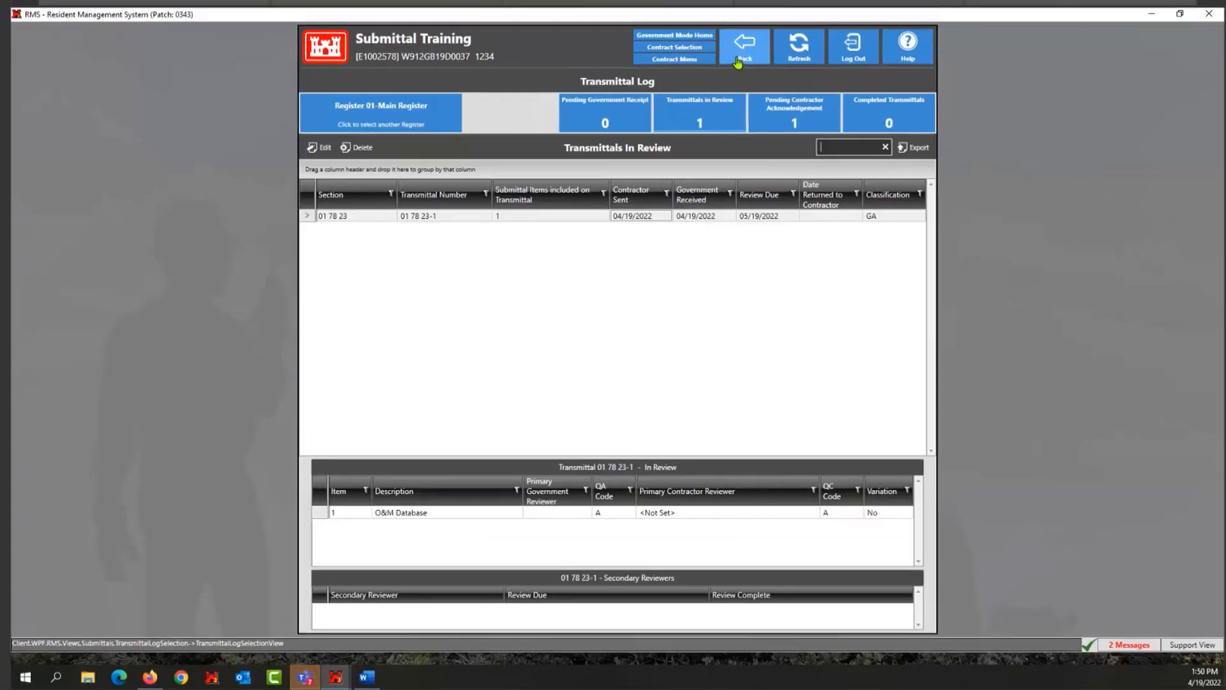
left_click(680, 47)
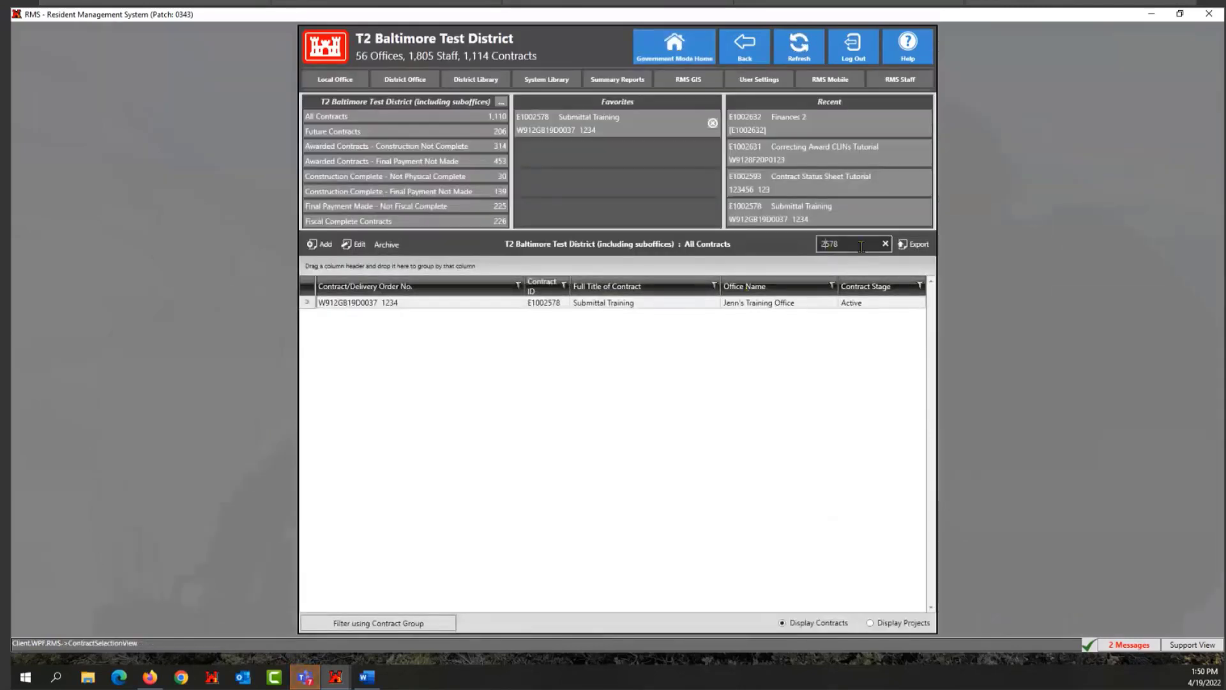
left_click(885, 243)
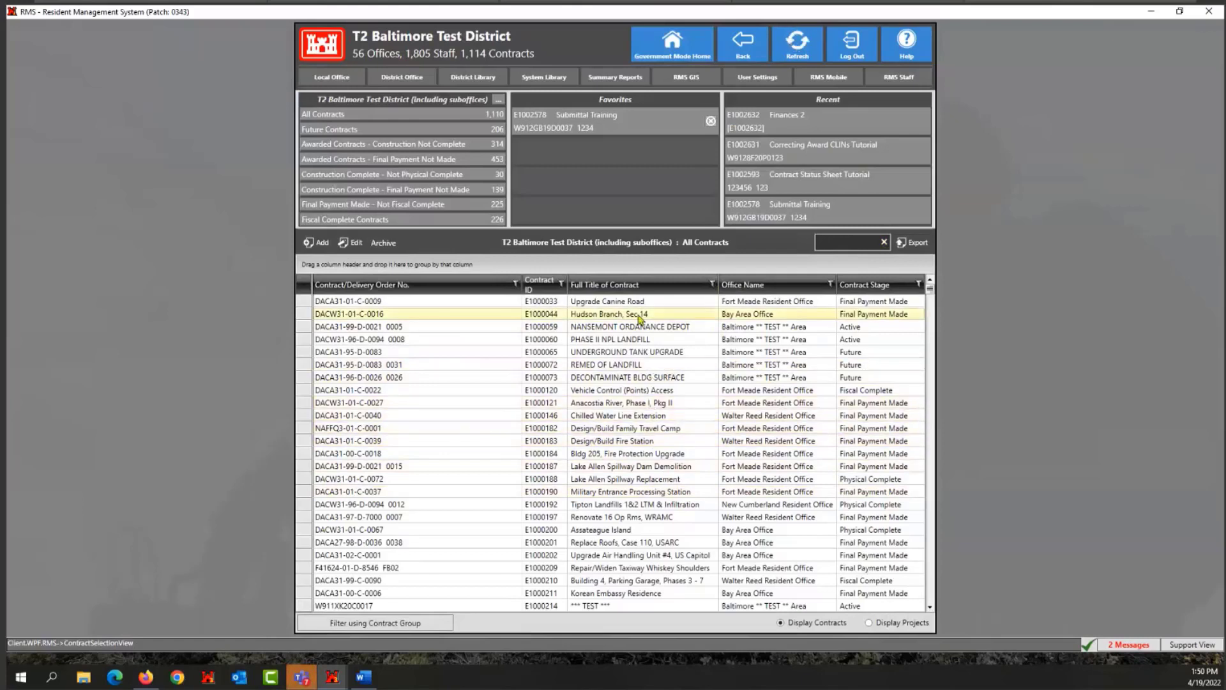
Export the district's contract list to an Excel file named "district contracts"
left_click(917, 247)
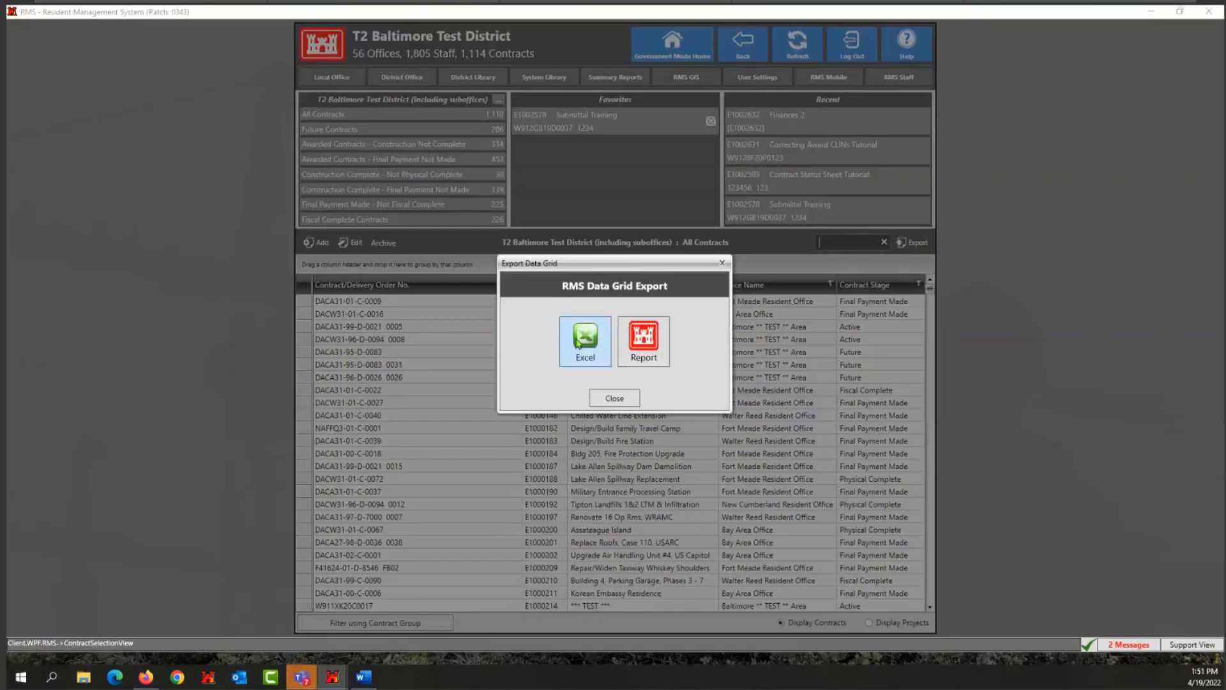
left_click(585, 345)
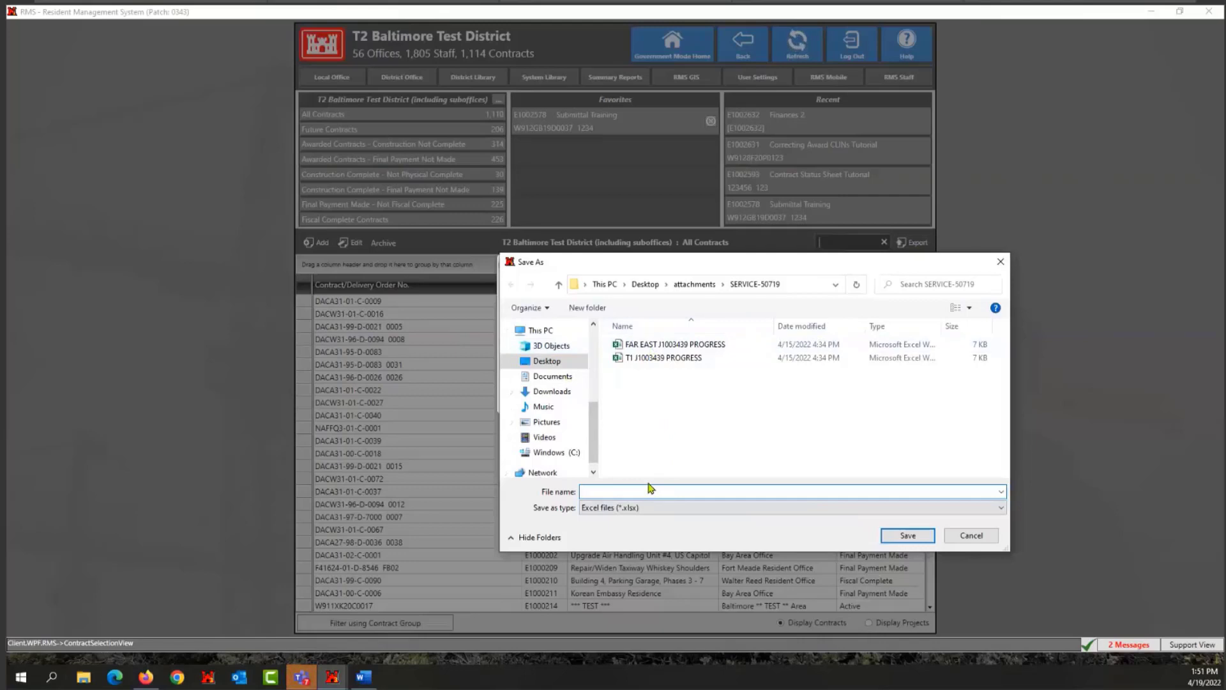
type("district contracts")
left_click(916, 540)
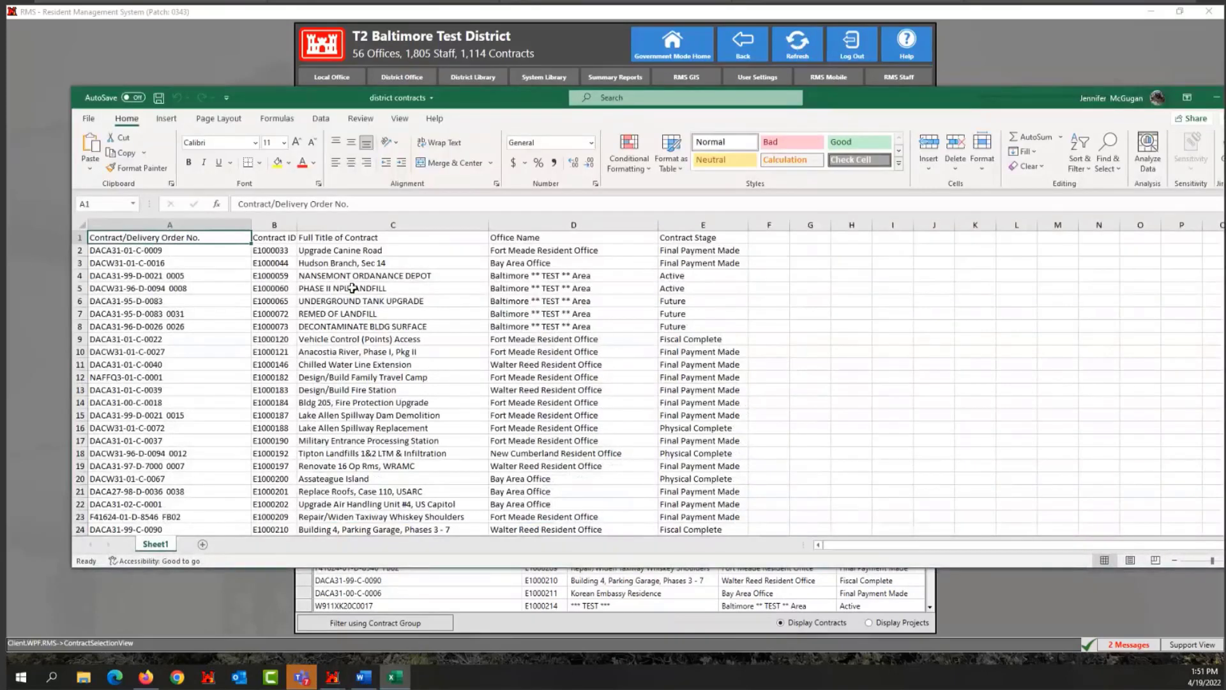
Look through the exported contract list in Excel and select the contract rows in A2:E24
scroll(352, 288, "down", 4)
scroll(352, 288, "down", 4)
scroll(352, 288, "up", 8)
left_click_drag(125, 257, 703, 529)
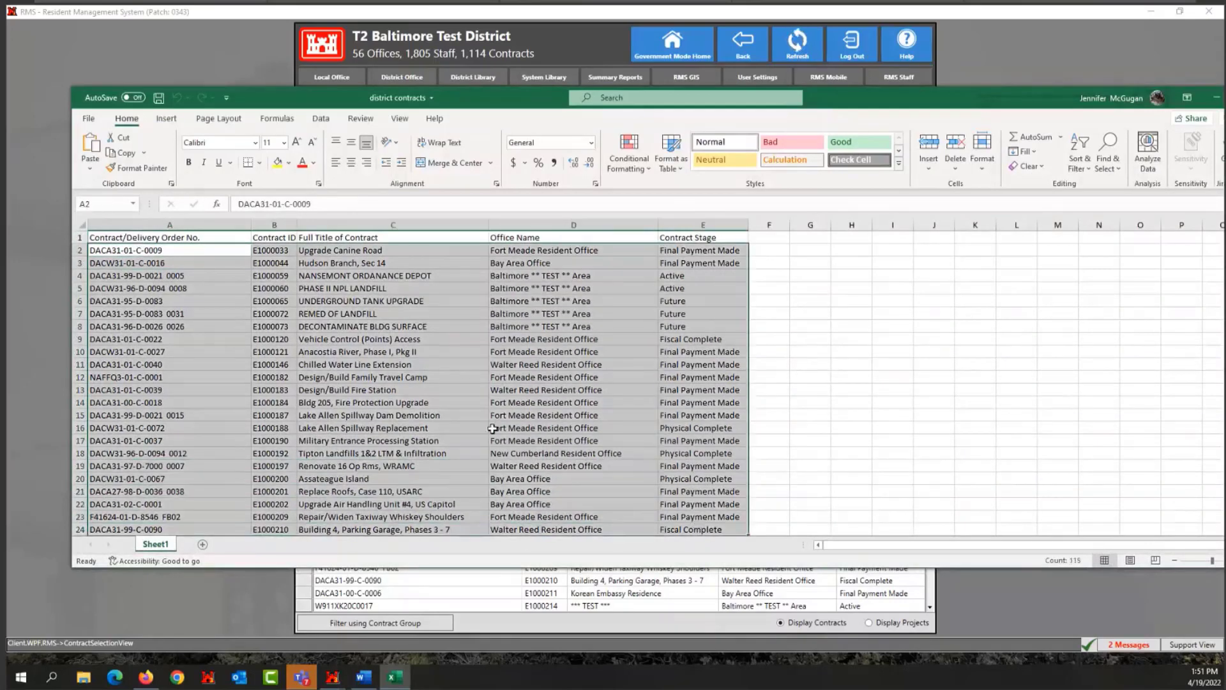
Deselect the contract rows and minimize the district contracts workbook to return to RMS
left_click(770, 256)
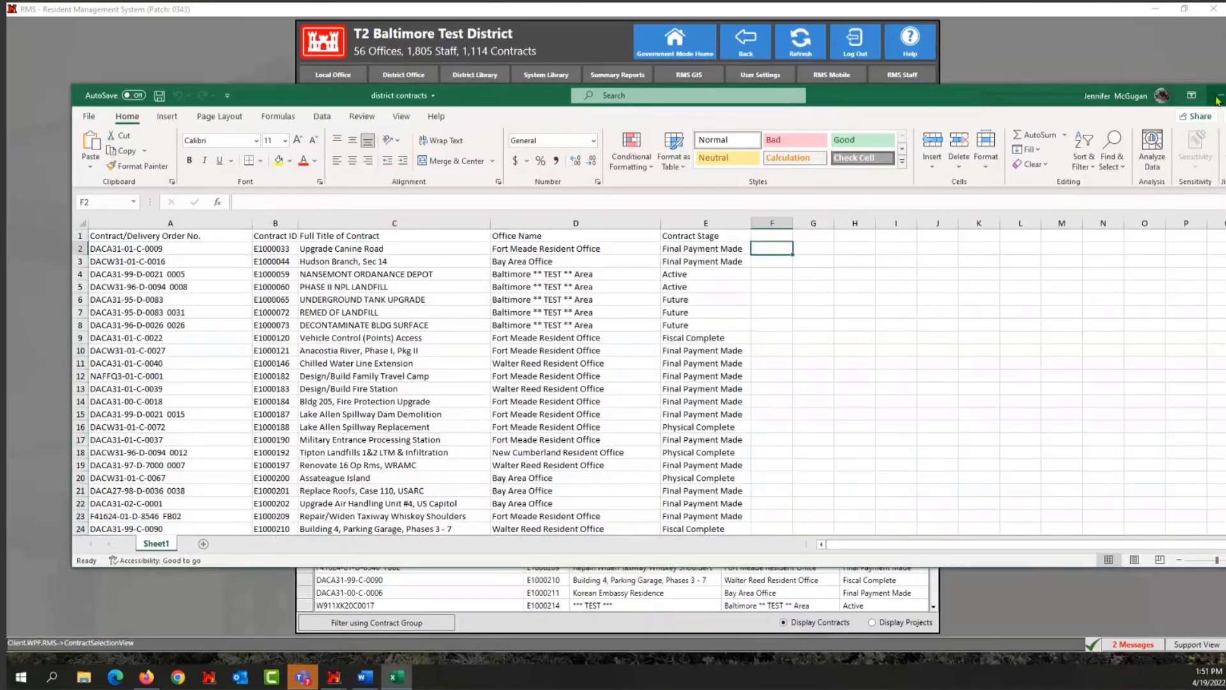
left_click(1218, 100)
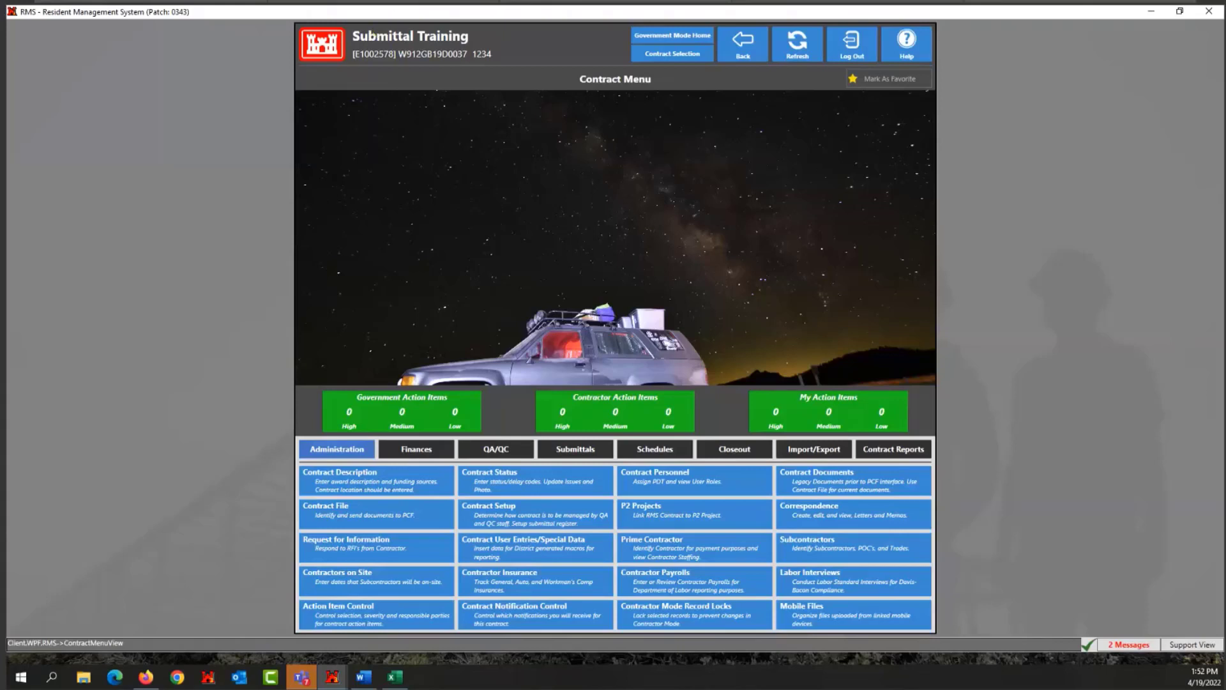
Switch to Firefox, maximize the RMS website and look through the Support Center hosted training sessions and webinar video links
key("alt+Tab")
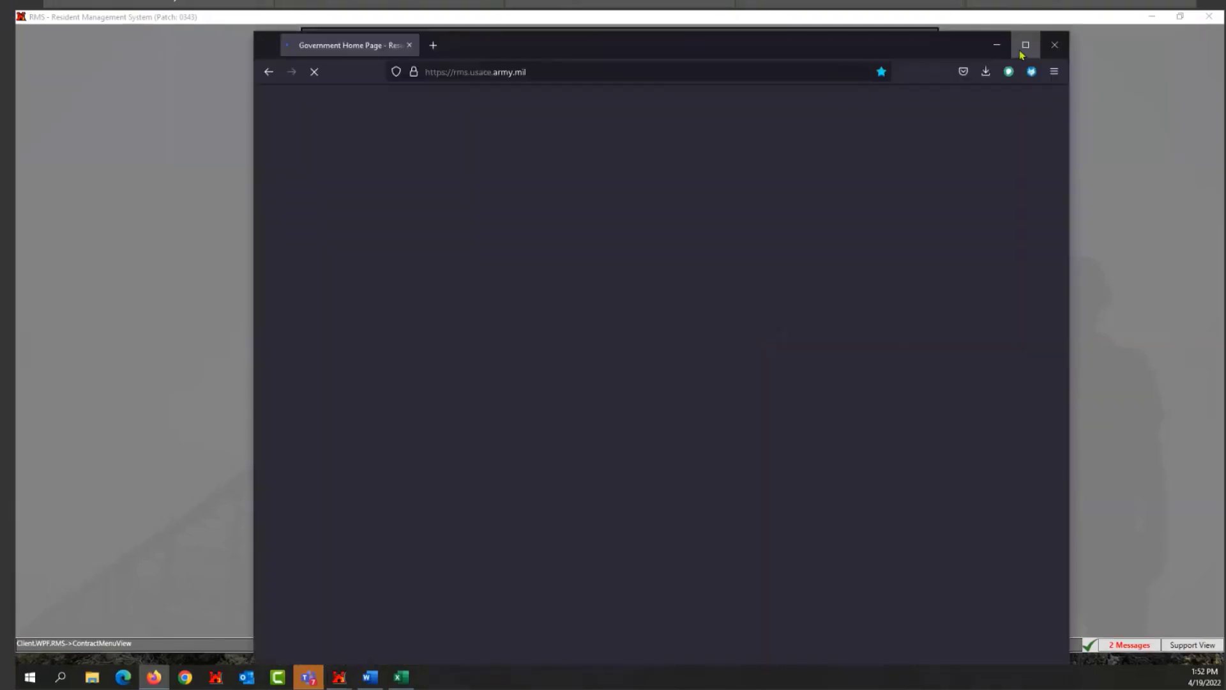
left_click(1025, 47)
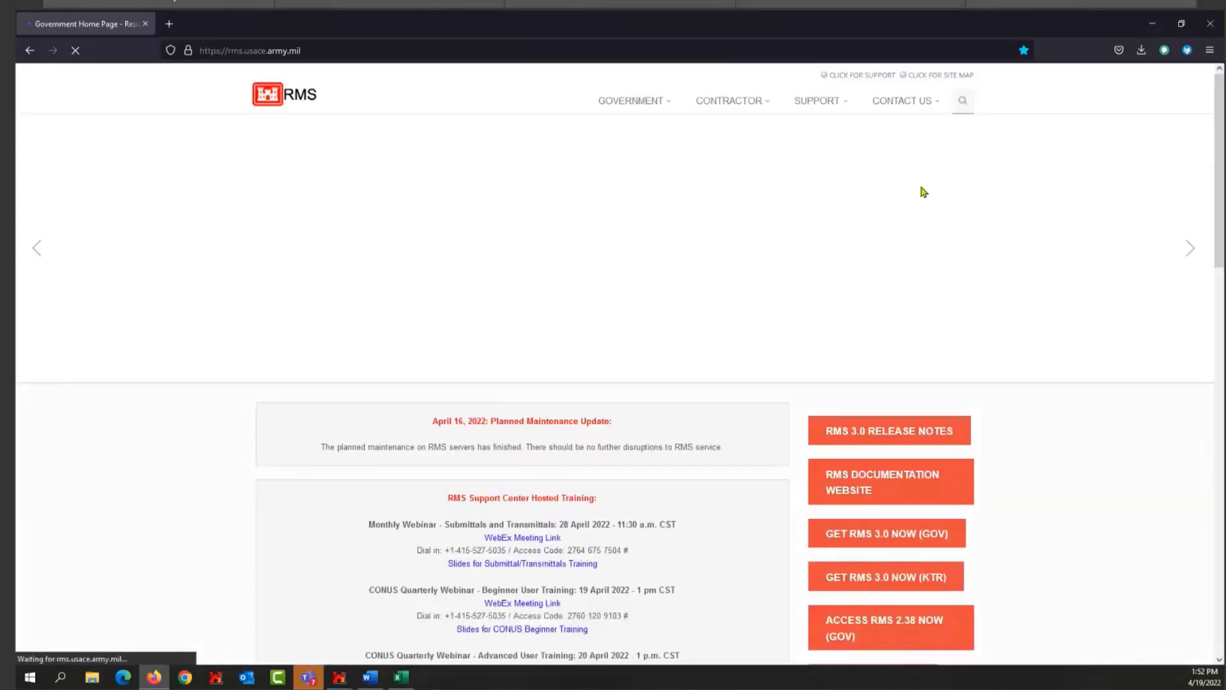
scroll(830, 255, "down", 2)
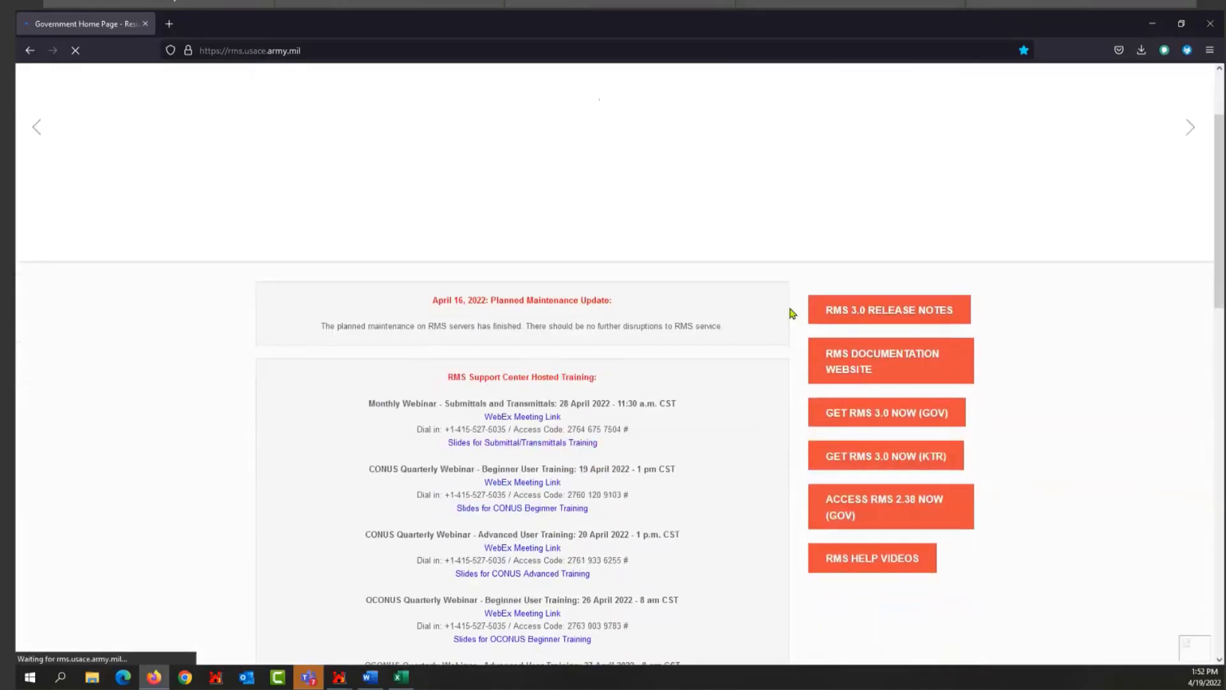
scroll(792, 434, "down", 2)
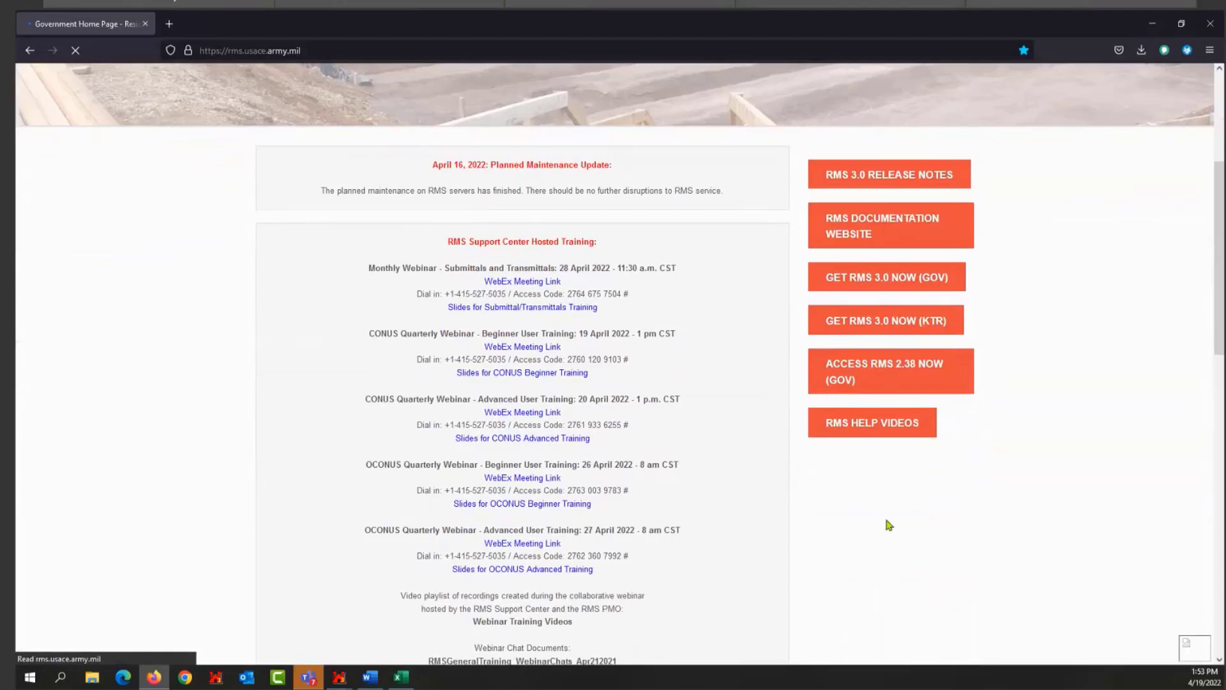
scroll(884, 515, "up", 5)
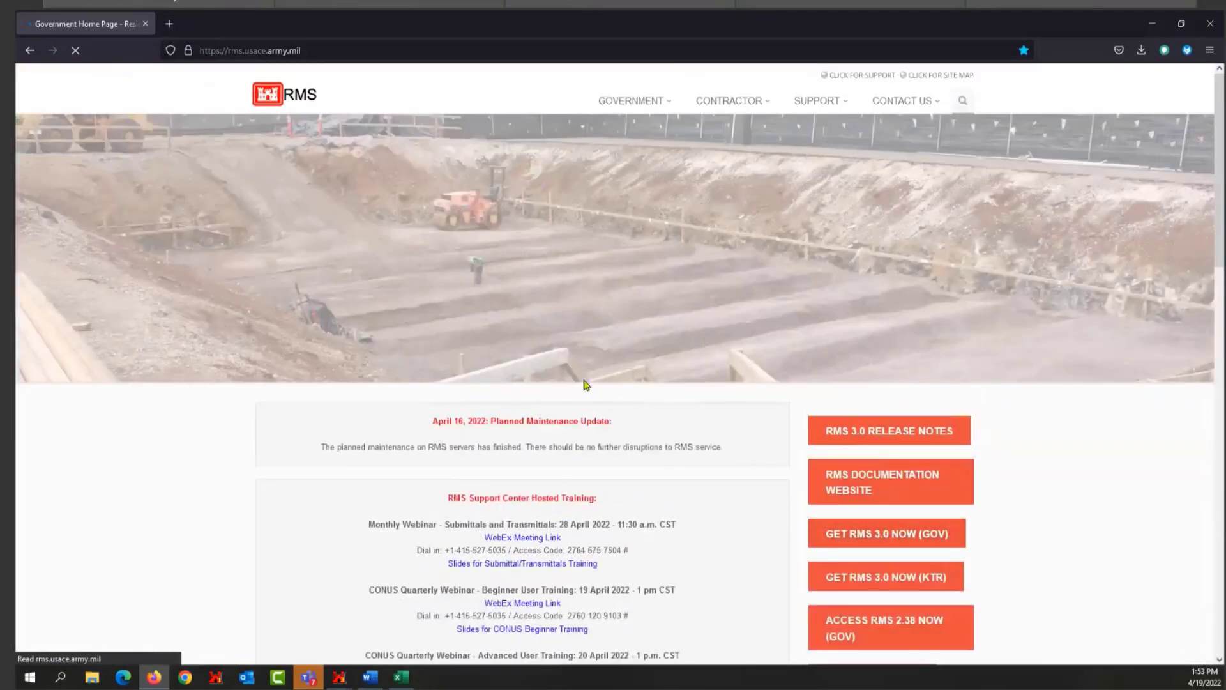
scroll(612, 275, "down", 6)
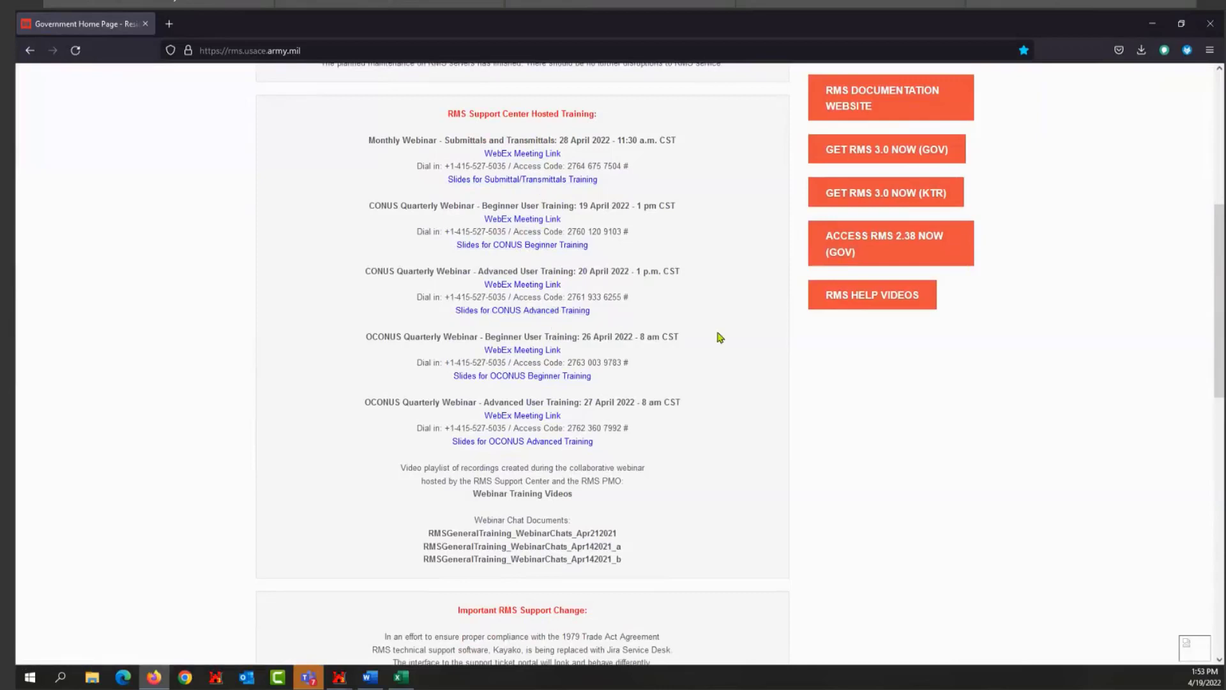
scroll(720, 337, "down", 3)
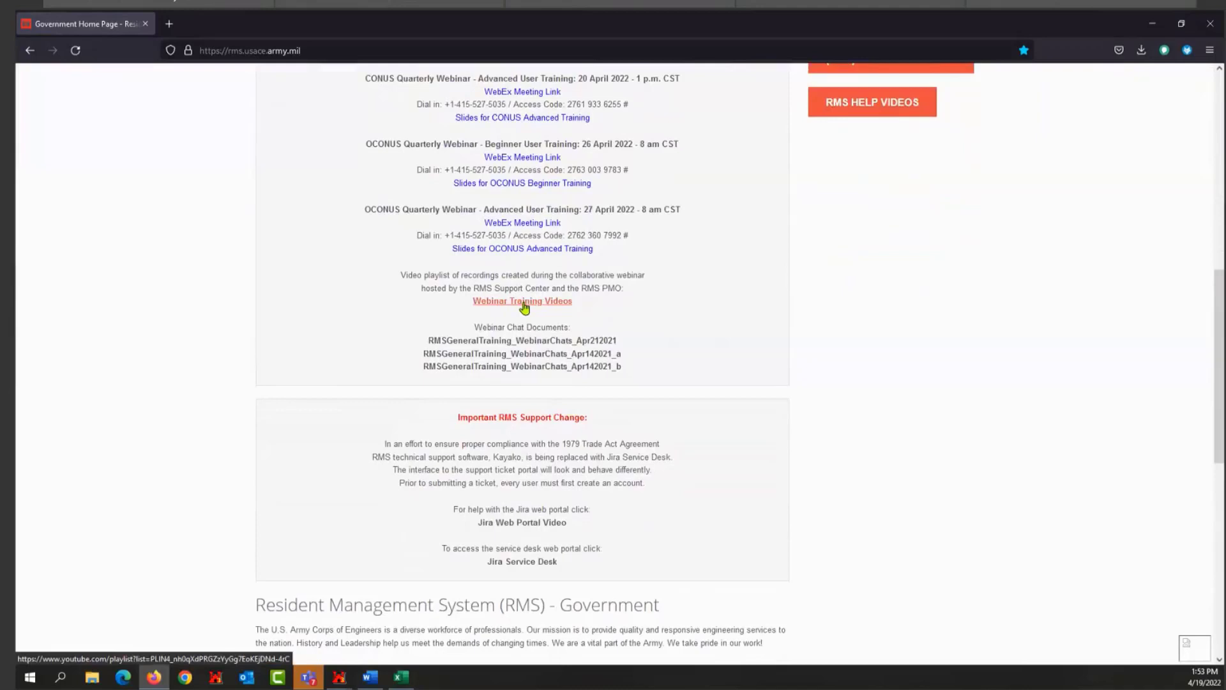
scroll(652, 366, "up", 6)
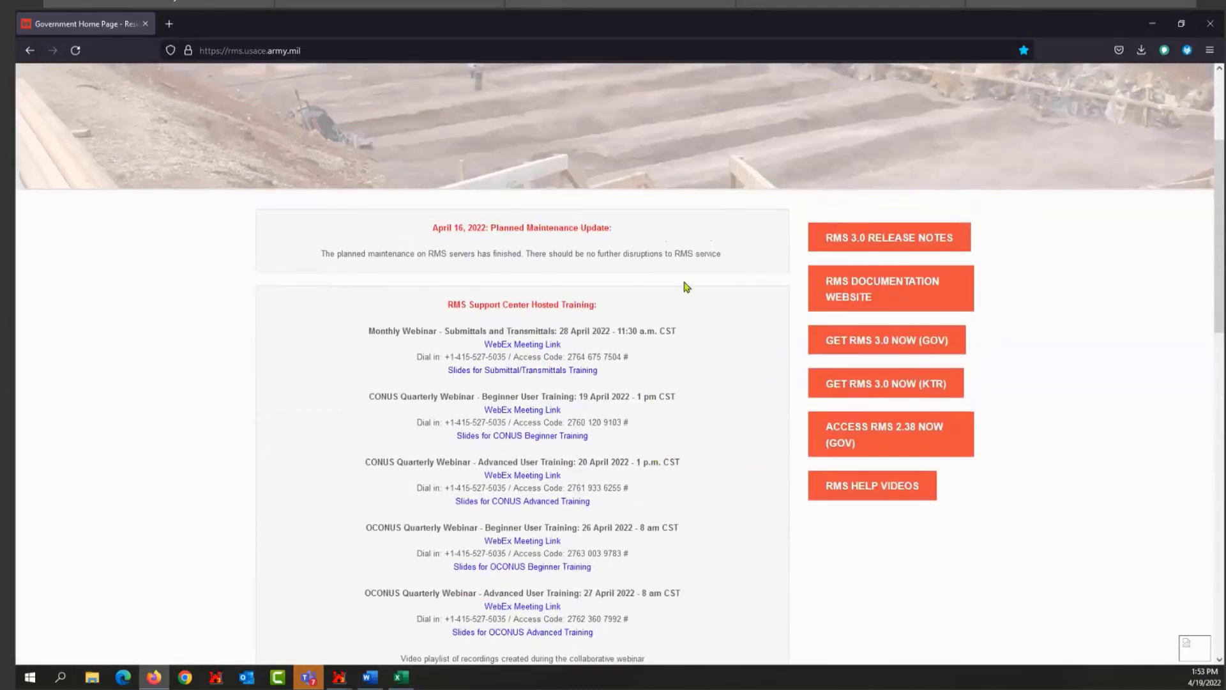
Review the release notes, documentation website and help videos links on the RMS government home page
scroll(717, 317, "up", 1)
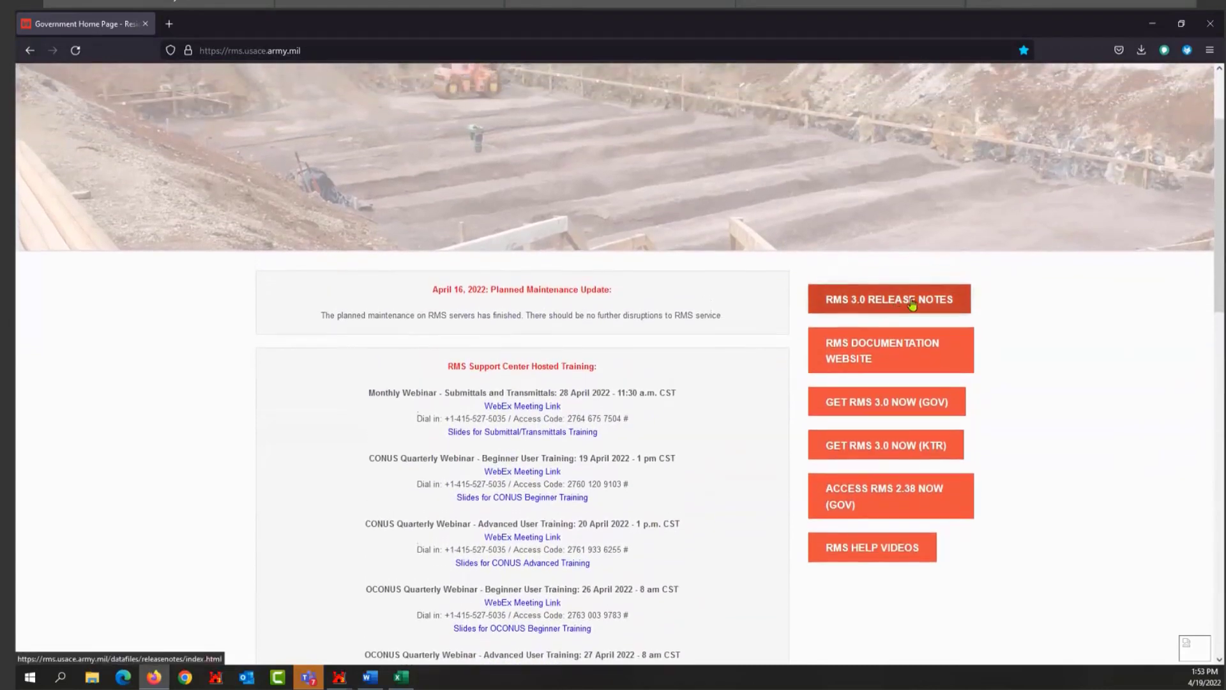
scroll(887, 307, "up", 1)
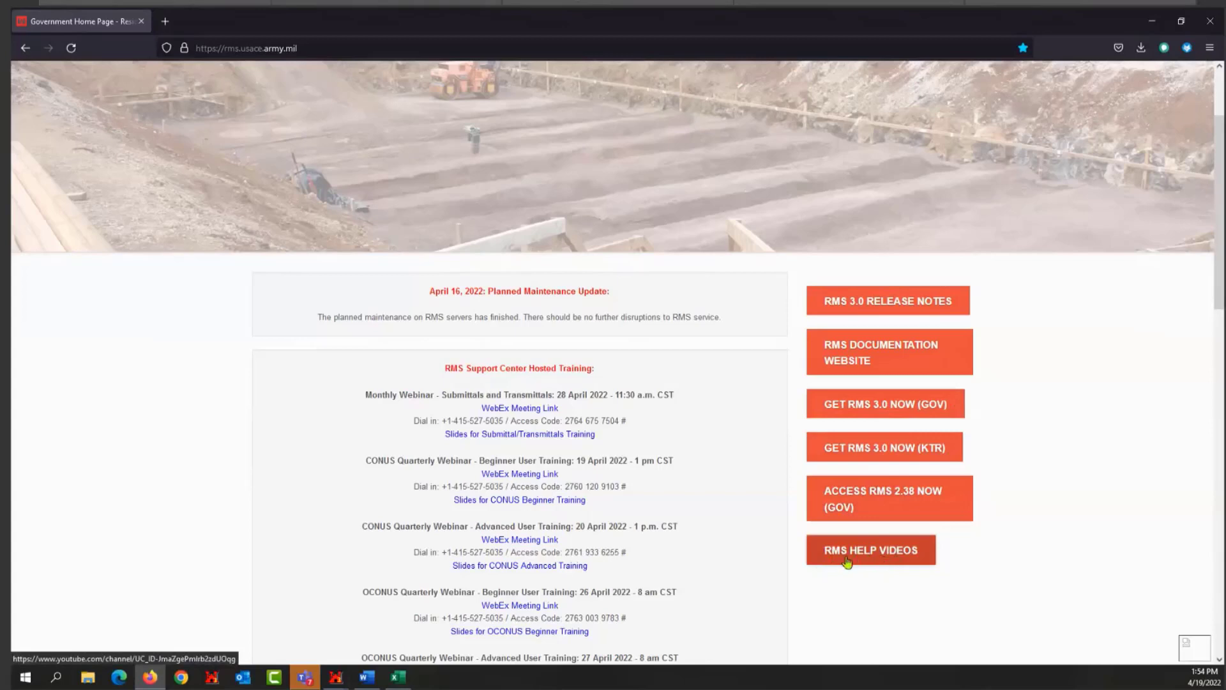
scroll(666, 537, "down", 6)
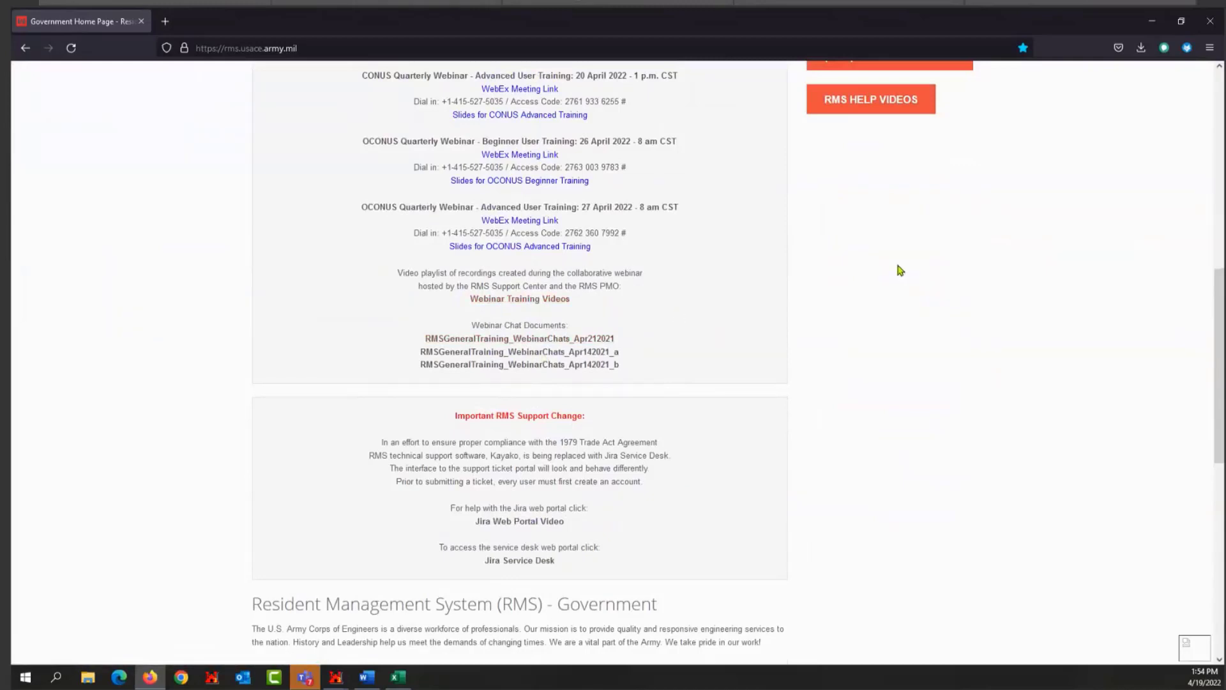
scroll(900, 270, "up", 3)
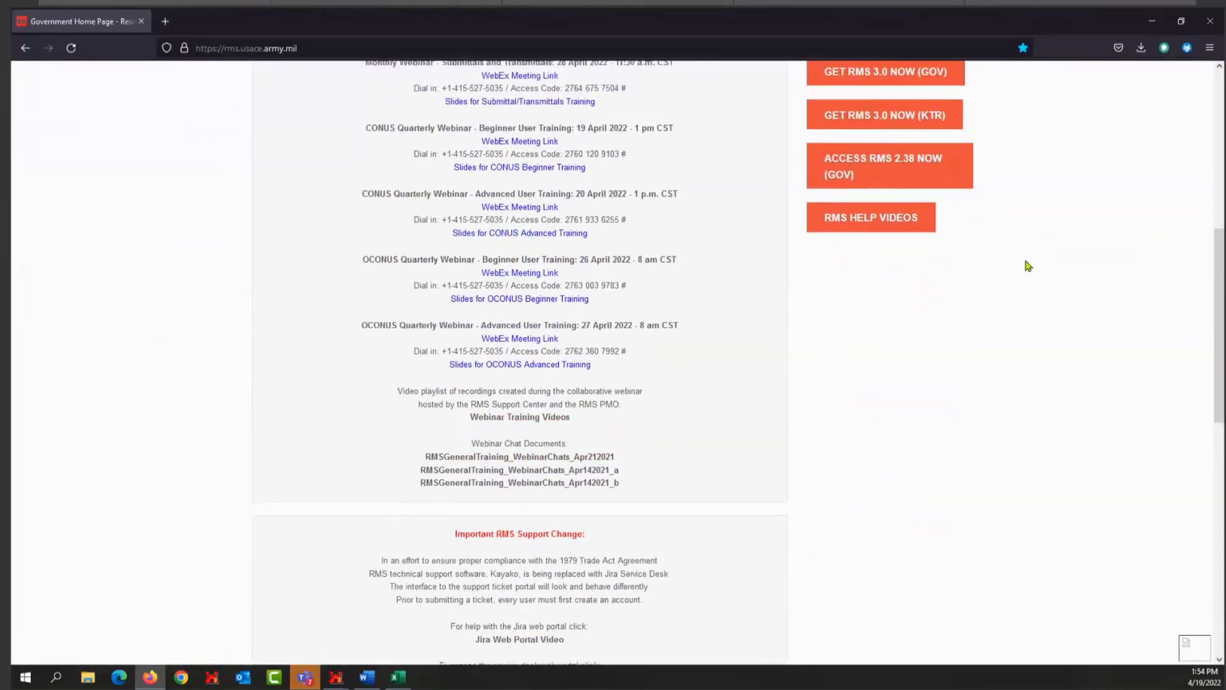
scroll(1027, 266, "up", 3)
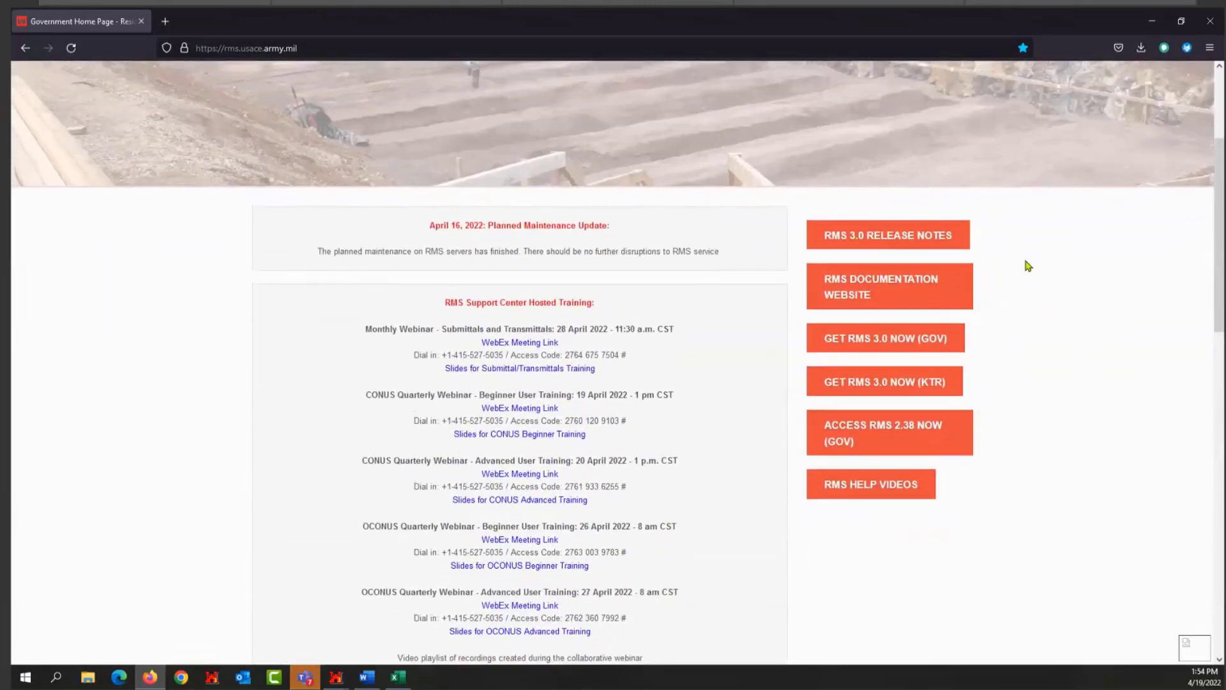
scroll(1027, 329, "up", 3)
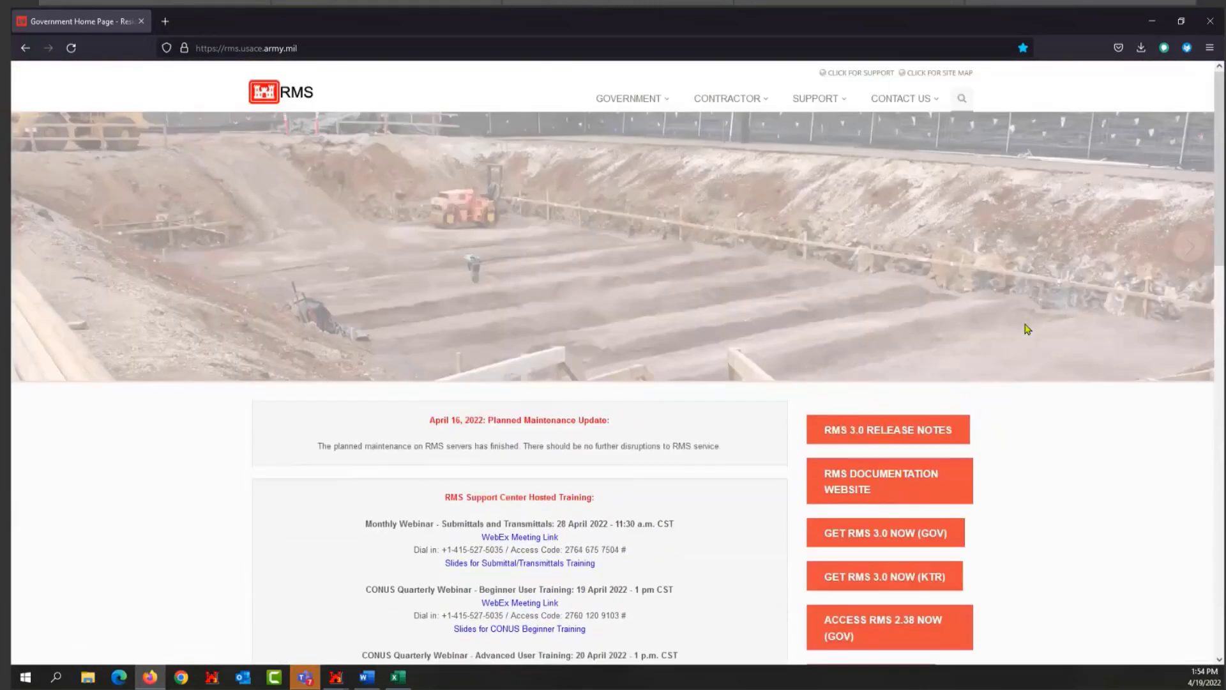